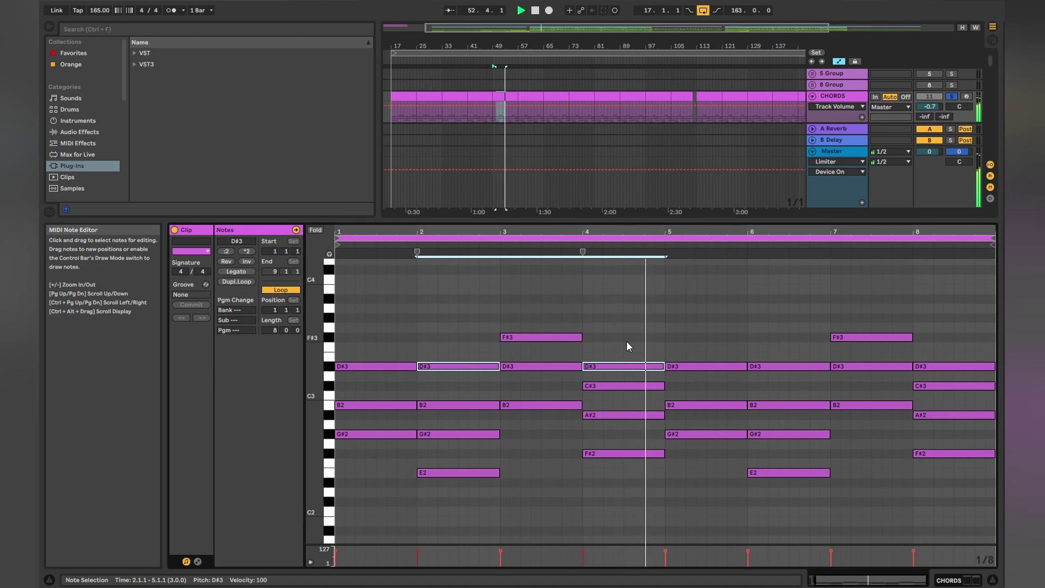
# - Stop playback and open the first CHORDS clip, at bar 17, to examine its notes
pyautogui.press('space')
pyautogui.click(395, 94)
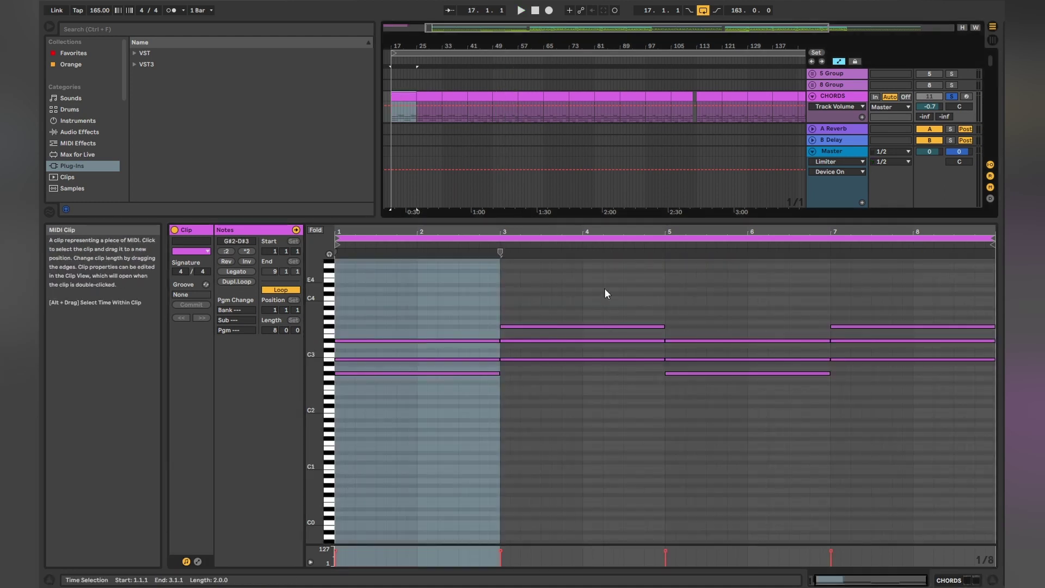
pyautogui.scroll(3, 805, 402)
pyautogui.click(832, 392)
pyautogui.scroll(4, 833, 392)
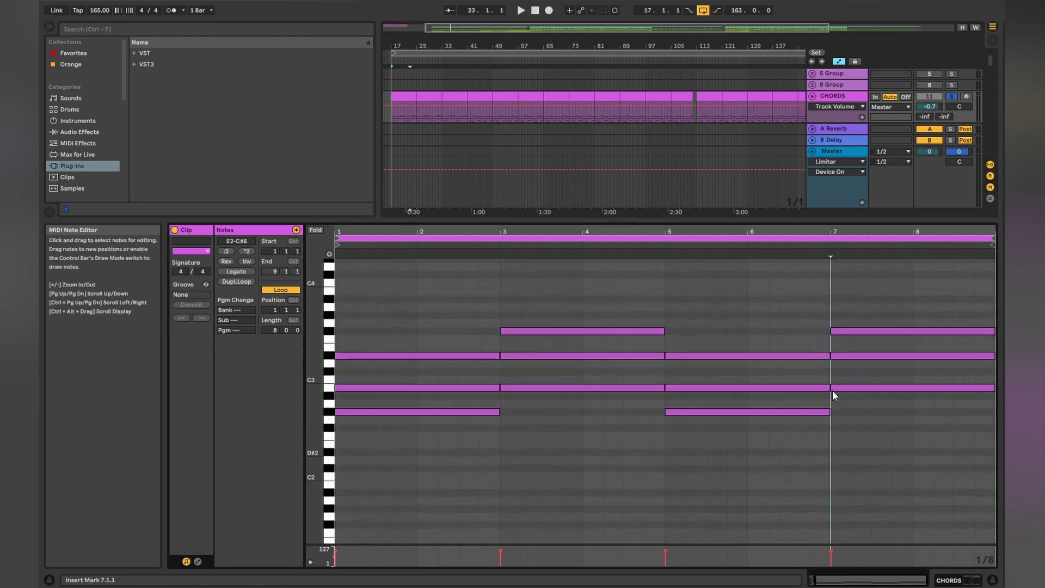
# - Select the bar 2 chord in the CHORDS clip at bar 41 and the opening chord in the clip at bar 17
pyautogui.click(472, 95)
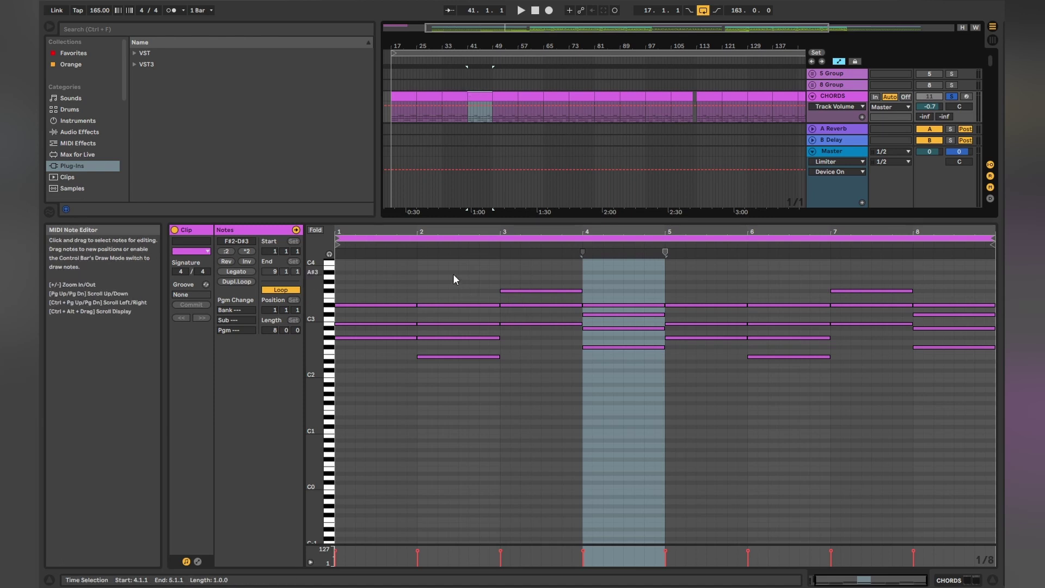
pyautogui.moveTo(452, 275); pyautogui.dragTo(479, 386)
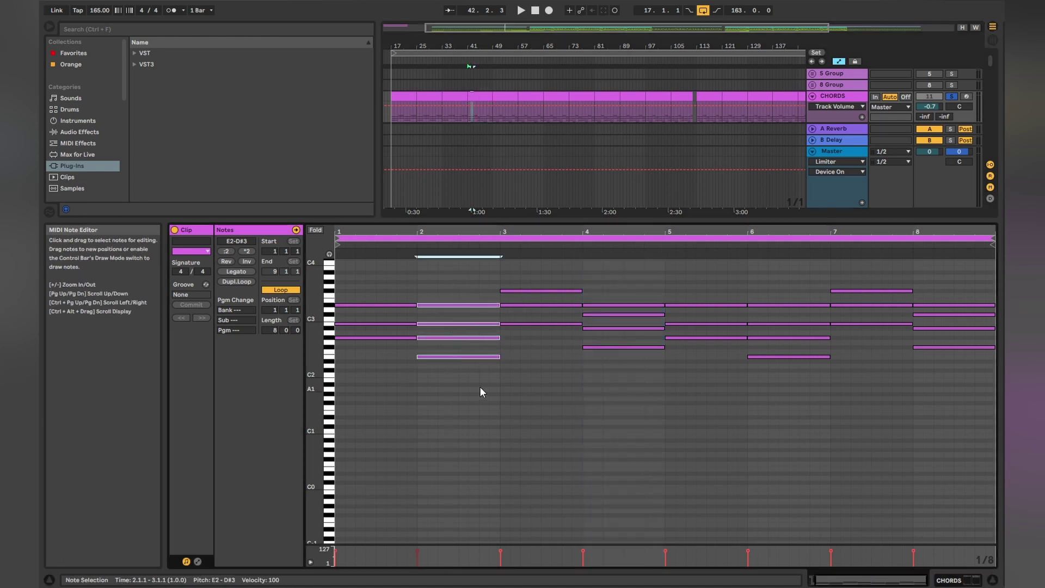
pyautogui.click(407, 97)
pyautogui.moveTo(346, 328); pyautogui.dragTo(468, 502)
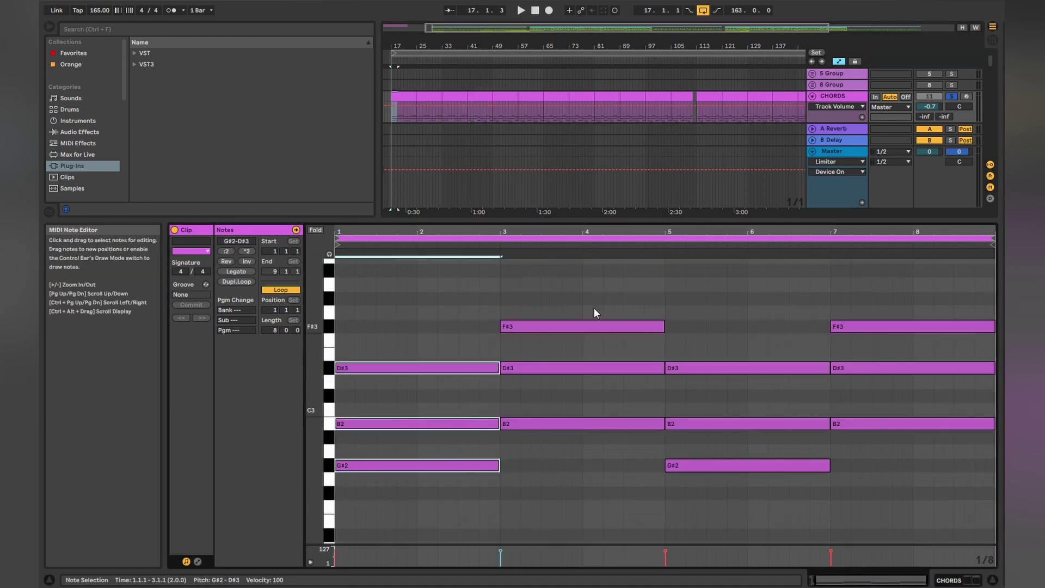
# - Return to the CHORDS clip at bar 41 and examine its note names up close
pyautogui.click(551, 289)
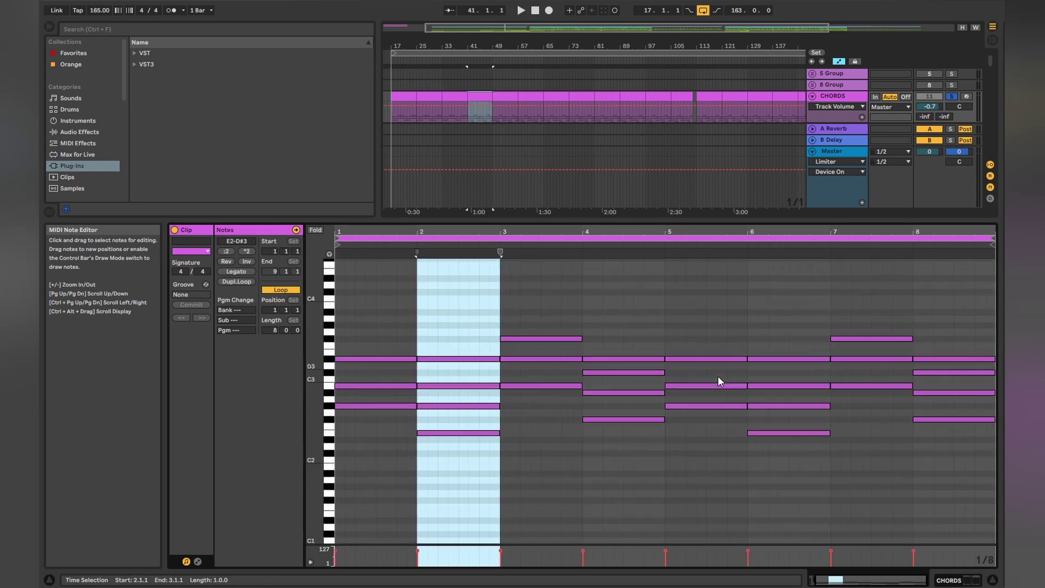
pyautogui.scroll(5, 707, 361)
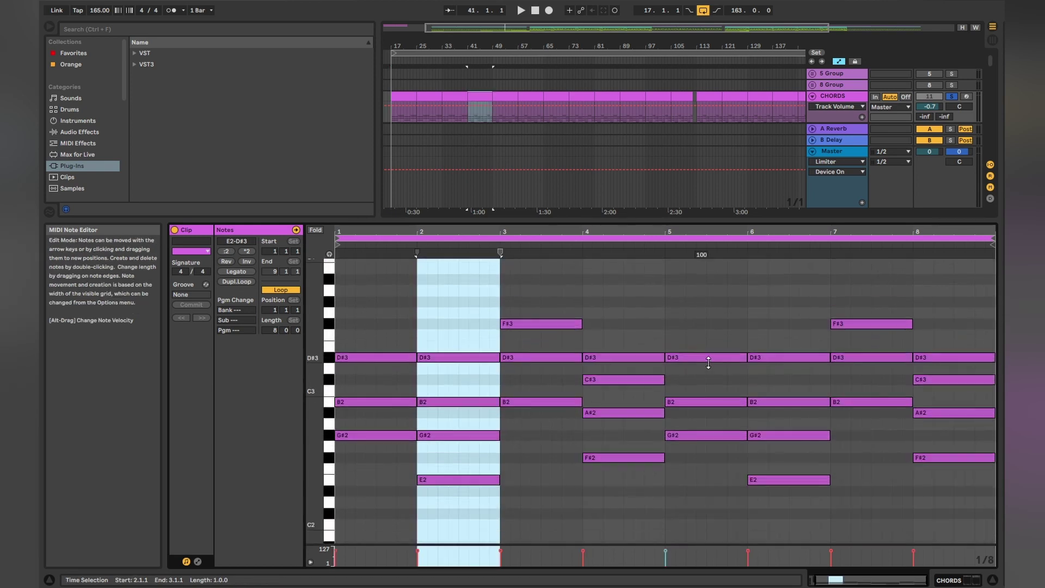
pyautogui.click(697, 332)
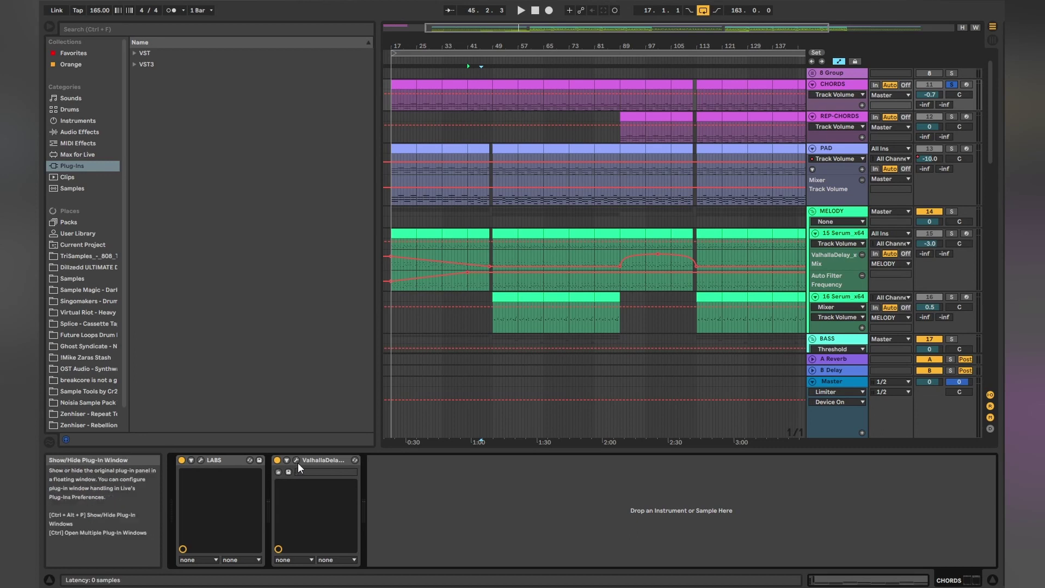
# - Show the ValhallaDelay settings on the CHORDS track and browse its presets to the REVERBS Plate category
pyautogui.click(297, 461)
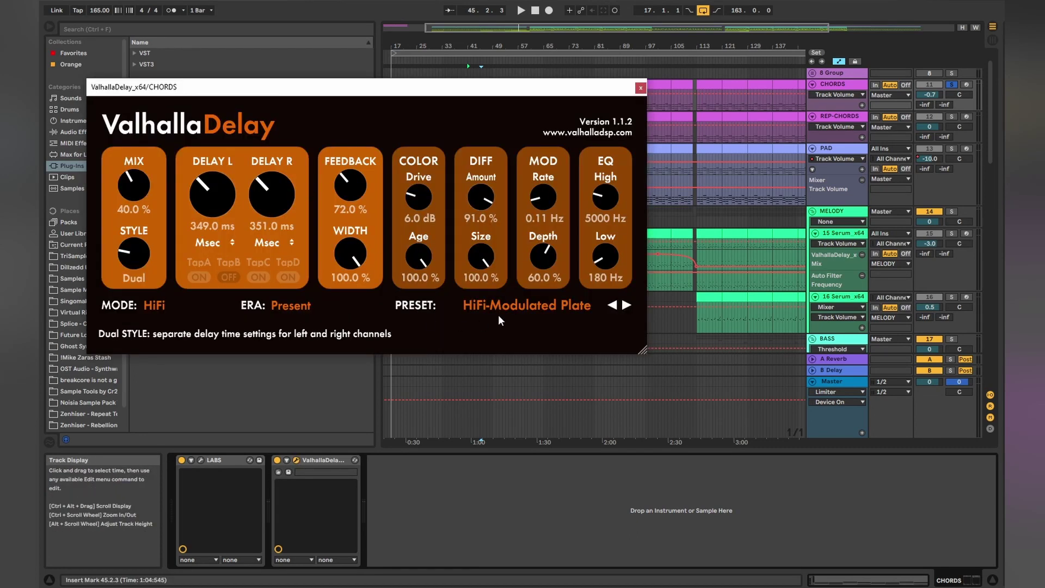
pyautogui.click(512, 305)
pyautogui.moveTo(544, 437)
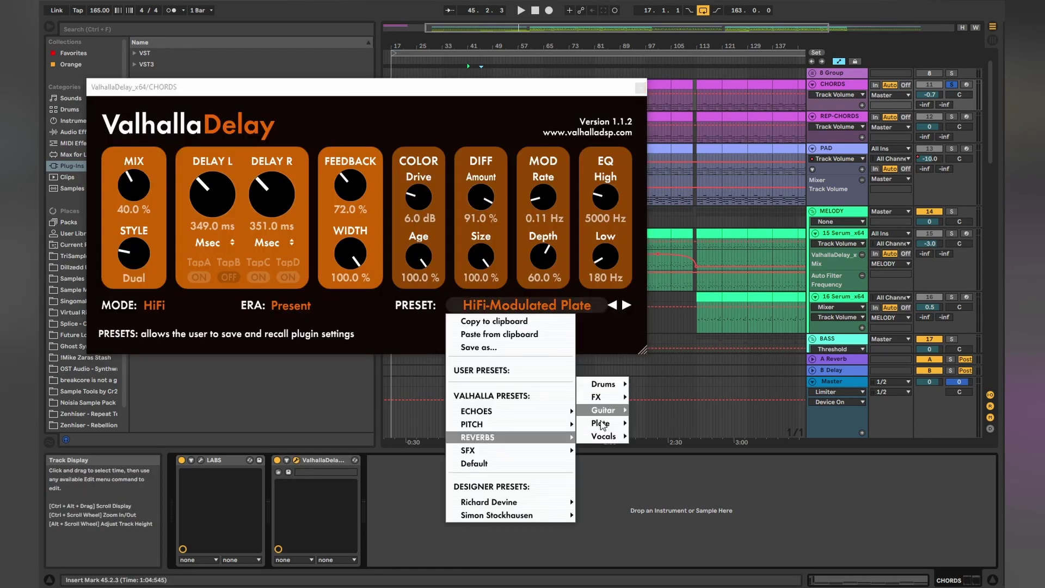
pyautogui.moveTo(601, 425)
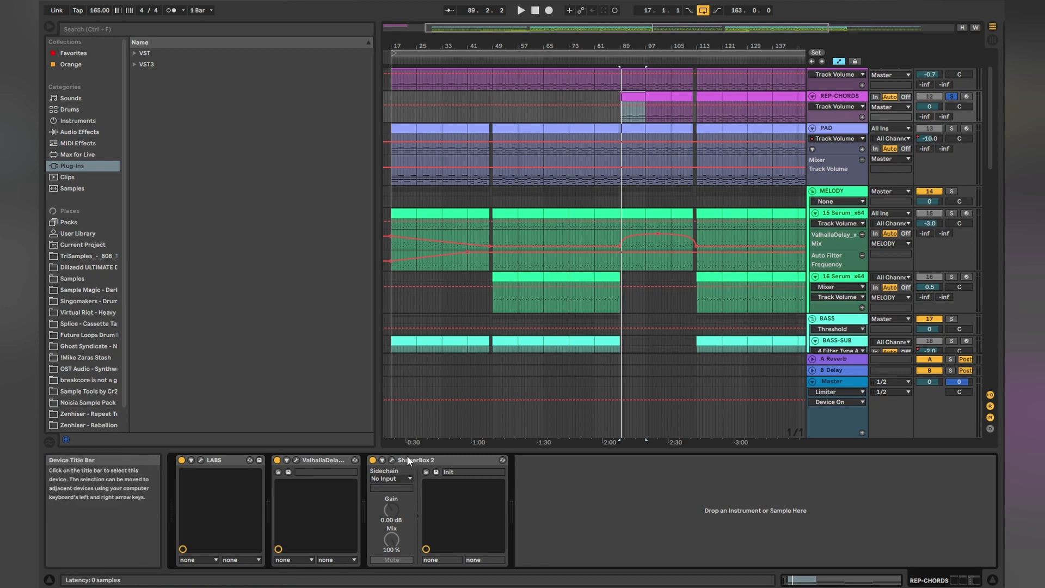
# - Examine the ShaperBox 2 time curve on the REP-CHORDS track, close the plug-in and play the part
pyautogui.click(392, 459)
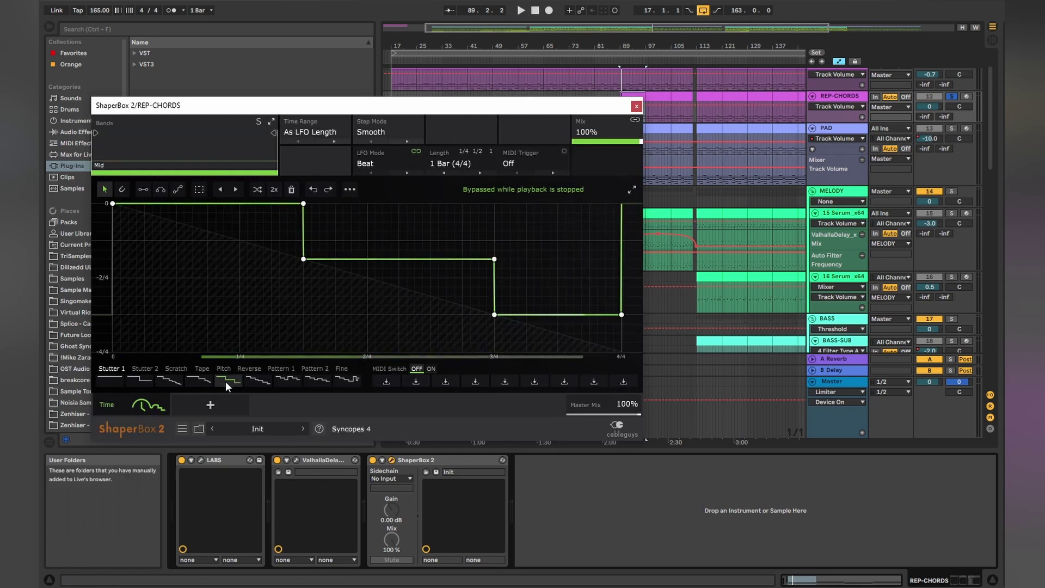
pyautogui.click(636, 106)
pyautogui.press('space')
pyautogui.scroll(1, 636, 109)
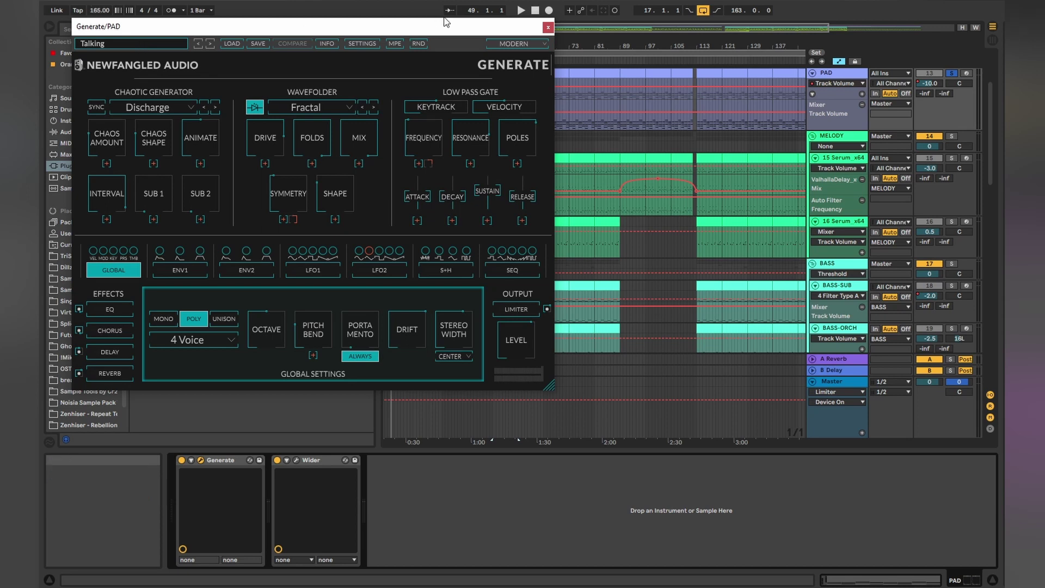
# - Close the PAD track's Generate synth and examine the width and low bypass settings of its Wider effect
pyautogui.click(551, 28)
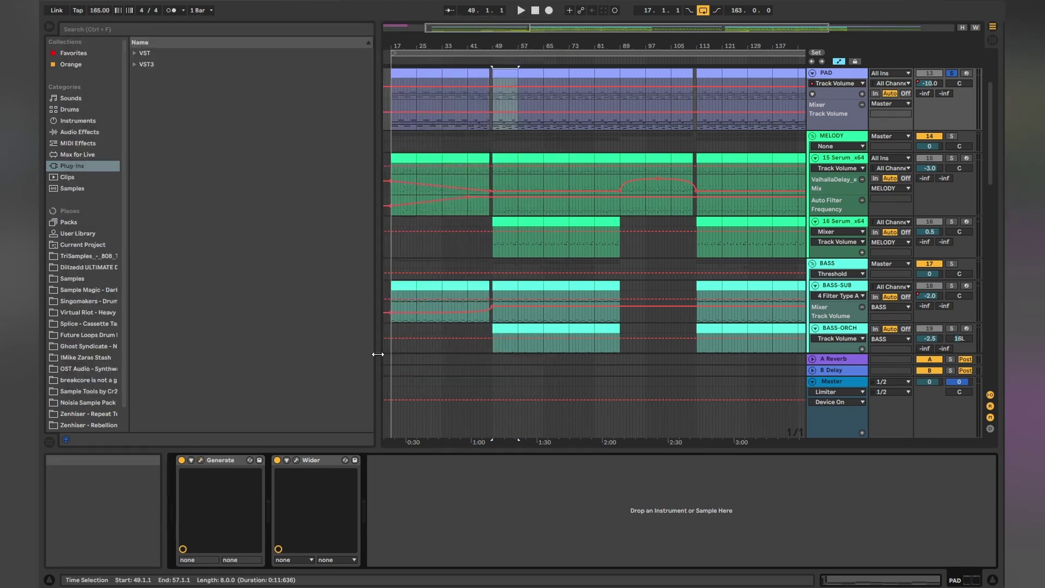
pyautogui.click(296, 459)
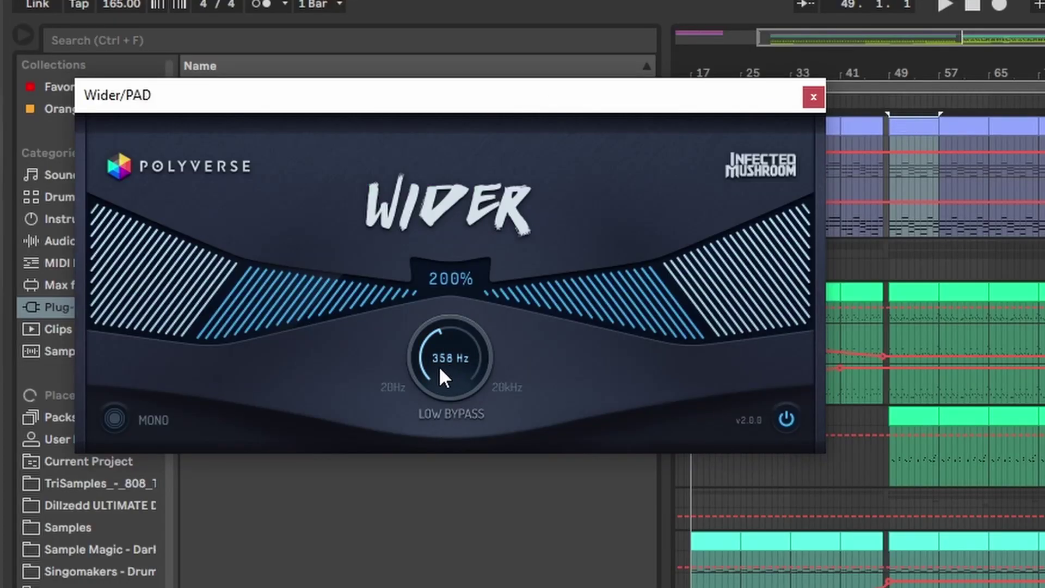
pyautogui.click(811, 105)
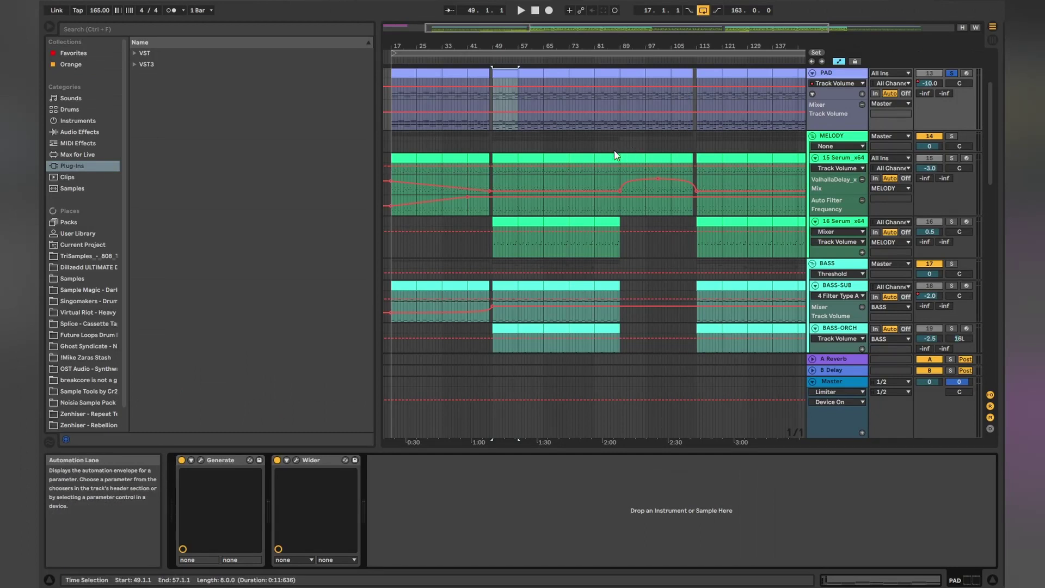
# - Select the MELODY group track and solo it
pyautogui.scroll(2, 613, 156)
pyautogui.click(855, 173)
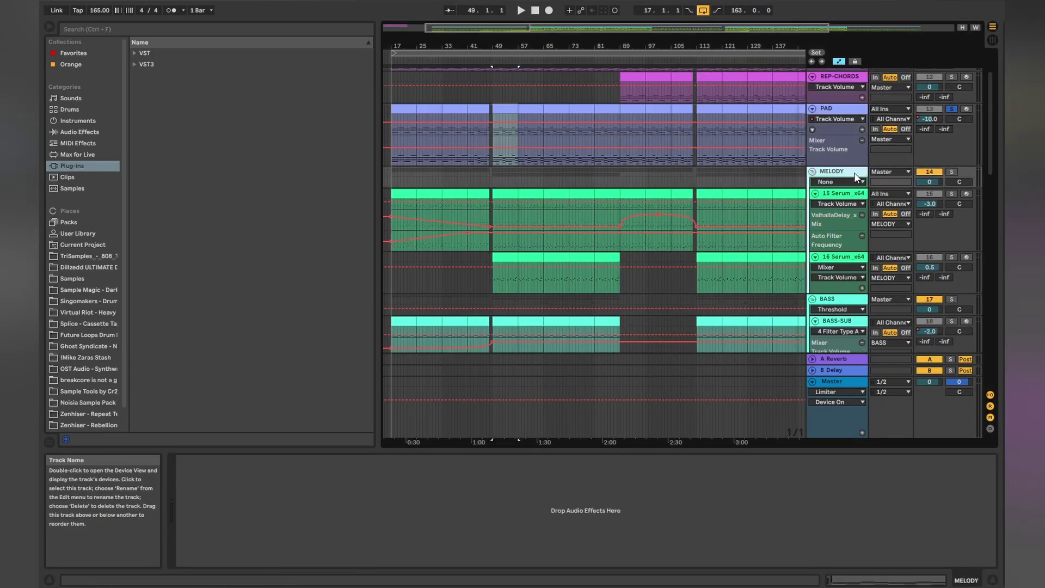
pyautogui.click(951, 172)
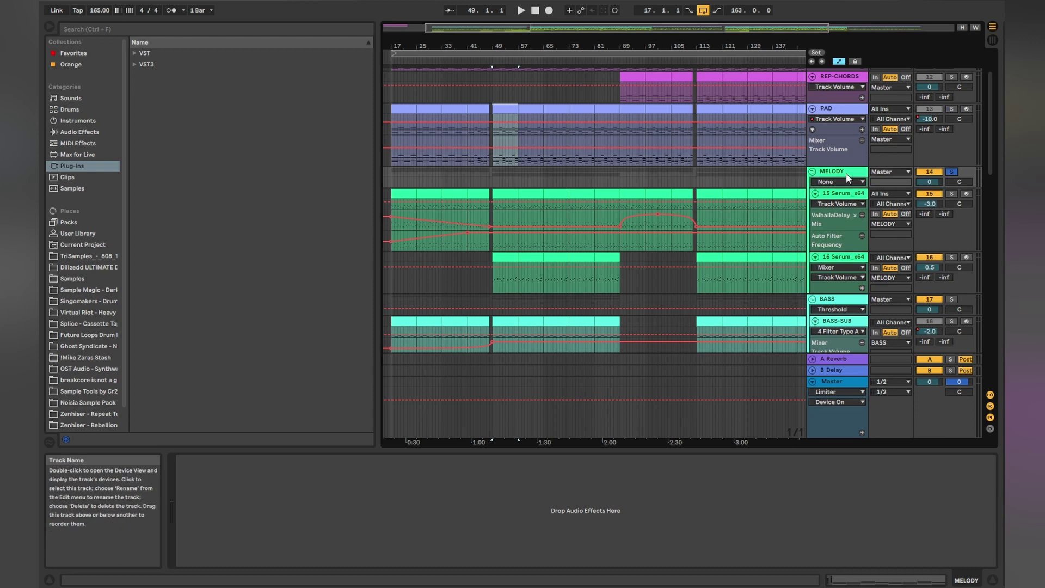
# - Open the 15 Serum melody clip at bar 57 and enlarge its notes for viewing
pyautogui.moveTo(519, 213); pyautogui.dragTo(544, 212)
pyautogui.click(810, 580)
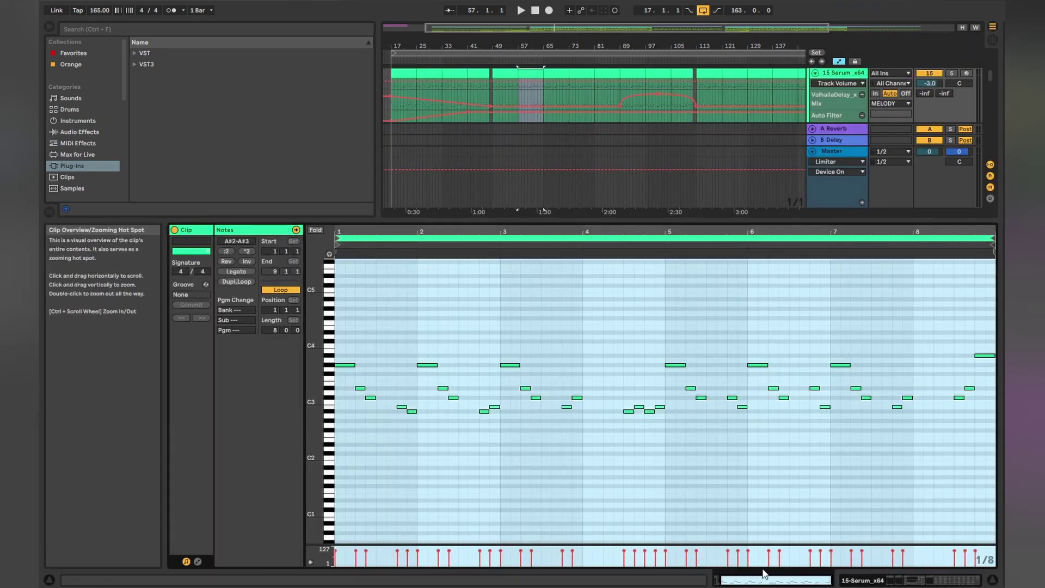
pyautogui.click(480, 394)
pyautogui.scroll(2, 376, 360)
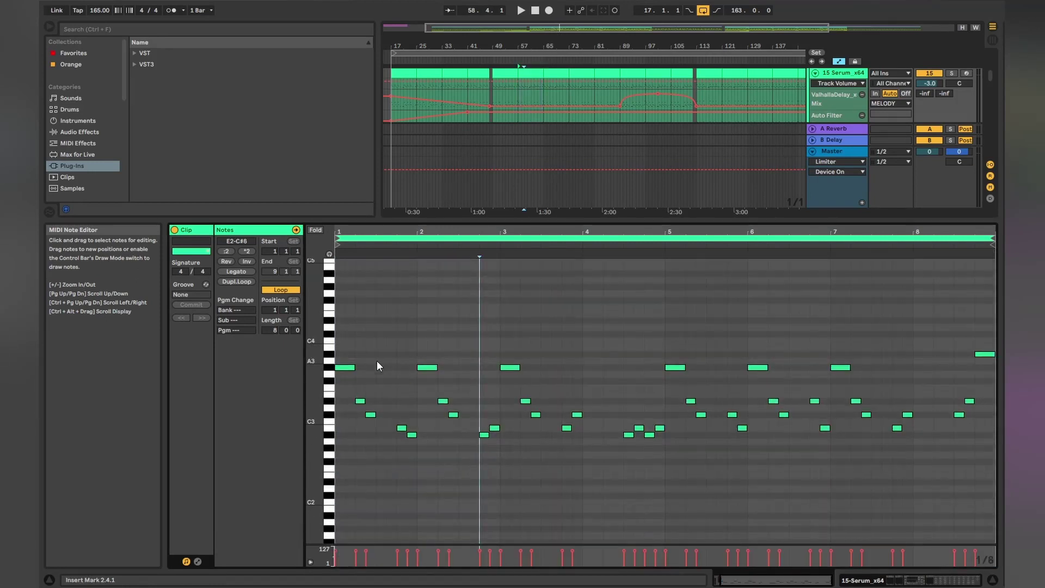
# - Mark out the melody's note groups and the gaps between them across the first four bars of the 15 Serum clip
pyautogui.moveTo(338, 350); pyautogui.dragTo(417, 483)
pyautogui.moveTo(427, 343); pyautogui.dragTo(492, 480)
pyautogui.moveTo(377, 404); pyautogui.dragTo(394, 455)
pyautogui.moveTo(463, 411); pyautogui.dragTo(472, 452)
pyautogui.moveTo(595, 384); pyautogui.dragTo(615, 480)
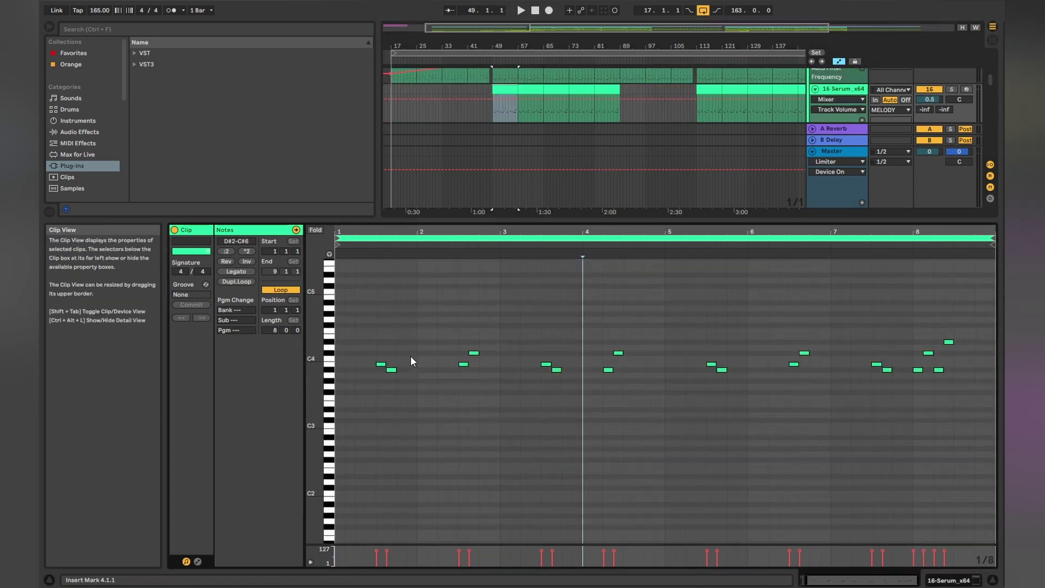
# - Mark out the note pairs in bars 1 and 2 of the 16 Serum clip at bar 49
pyautogui.scroll(3, 410, 356)
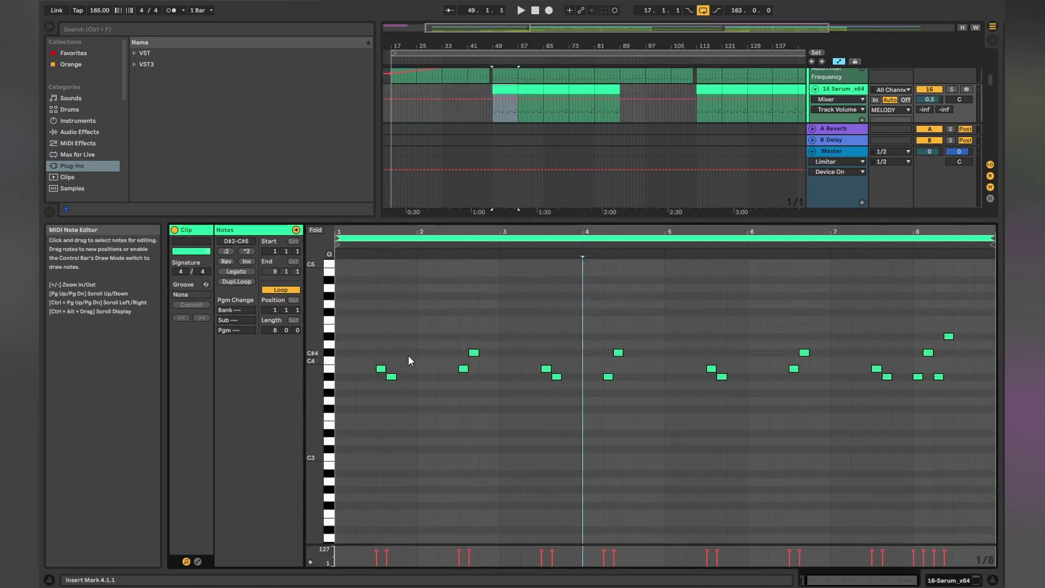
pyautogui.moveTo(375, 342); pyautogui.dragTo(398, 383)
pyautogui.scroll(1, 462, 337)
pyautogui.moveTo(457, 338); pyautogui.dragTo(480, 388)
pyautogui.scroll(1, 414, 365)
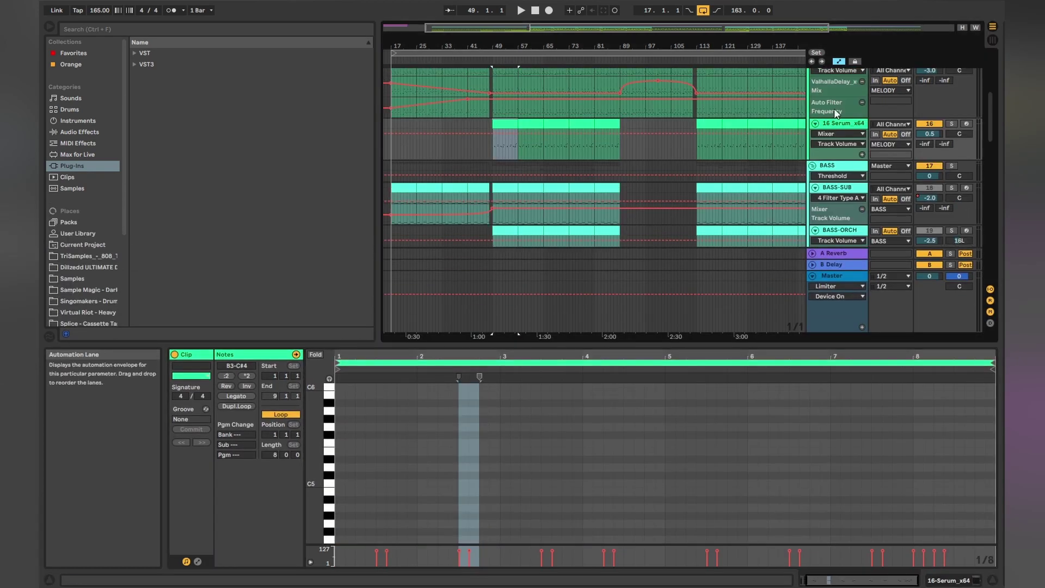
# - Show the 15 Serum track's device chain, view its ValhallaShimmer settings and look through the remaining effects
pyautogui.scroll(2, 839, 102)
pyautogui.click(845, 98)
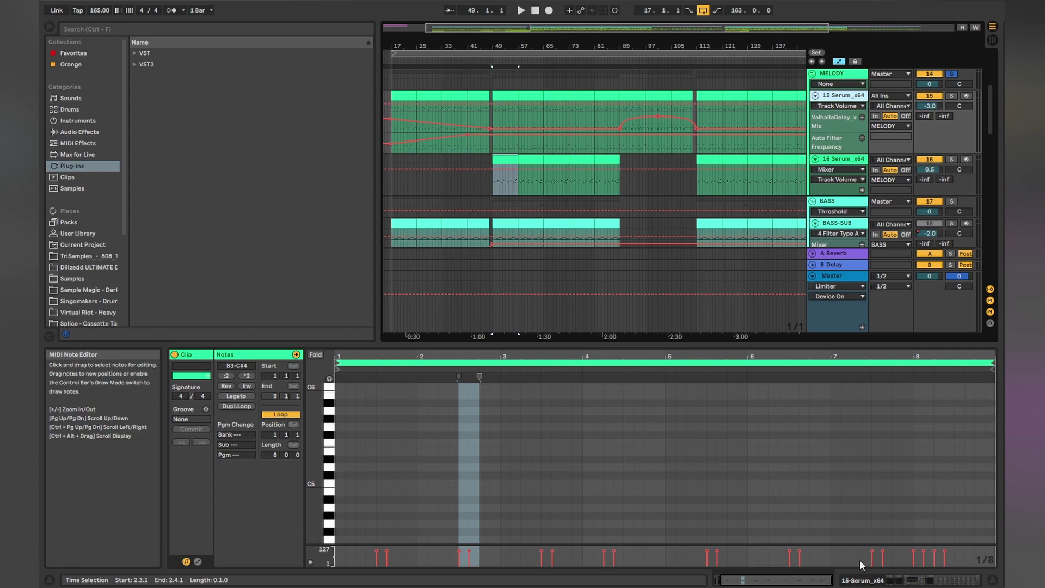
pyautogui.doubleClick(846, 98)
pyautogui.click(296, 460)
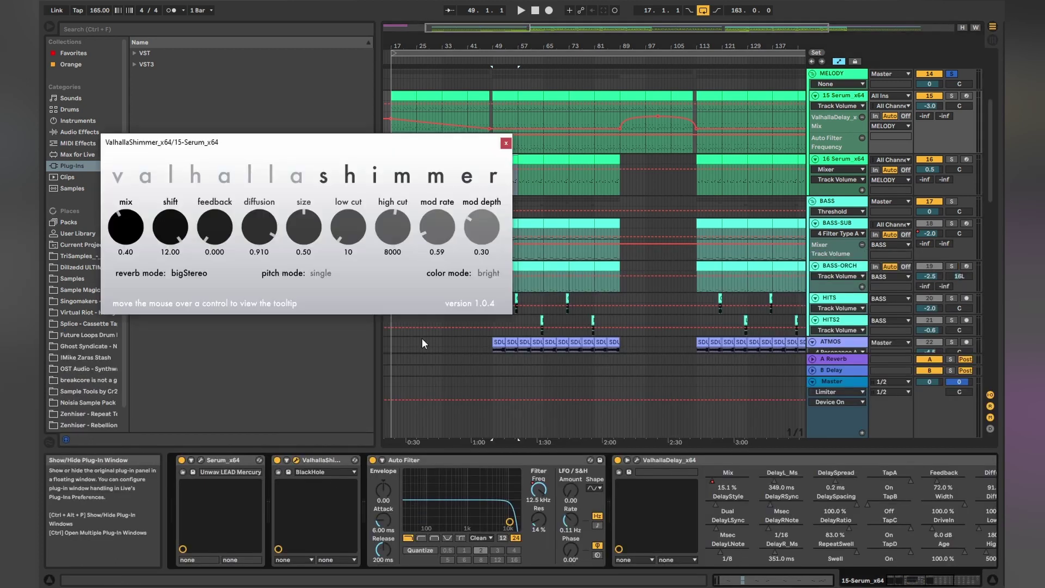
pyautogui.click(505, 142)
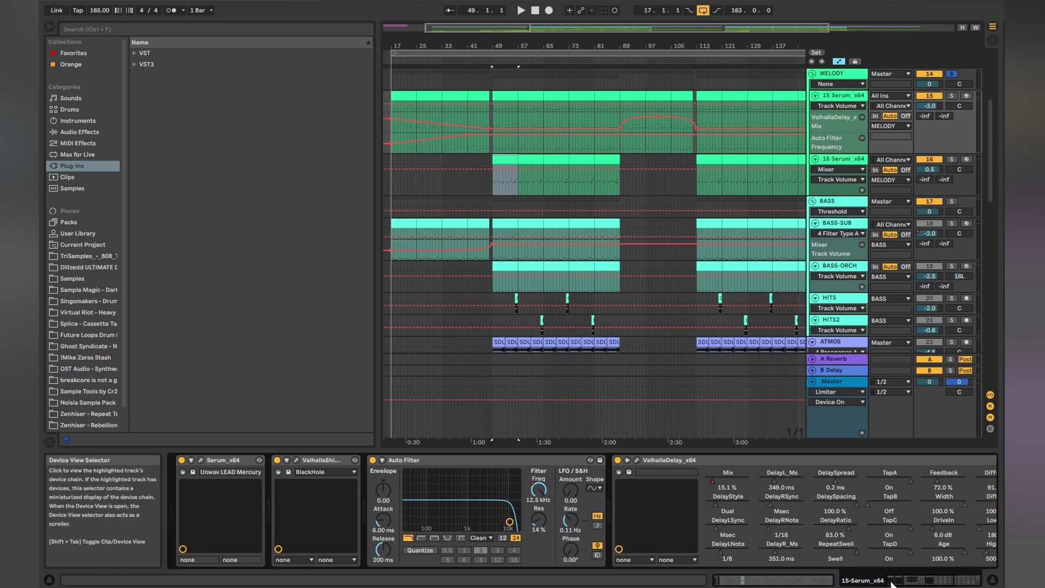
pyautogui.moveTo(918, 582); pyautogui.dragTo(933, 582)
# - Show the devices of the 16 Serum track and the sidechain Compressor on the BASS group
pyautogui.click(843, 159)
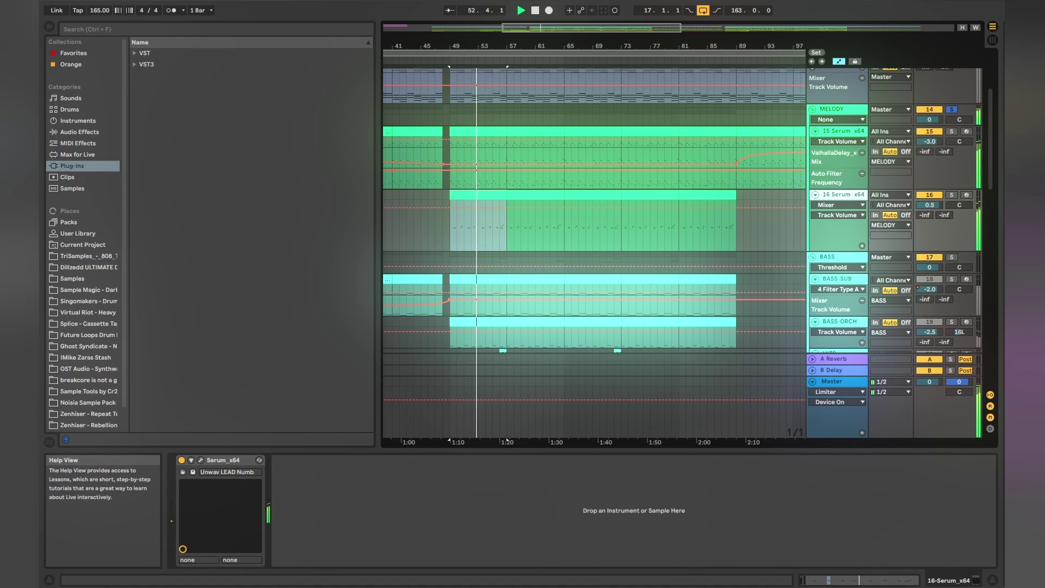
pyautogui.click(865, 238)
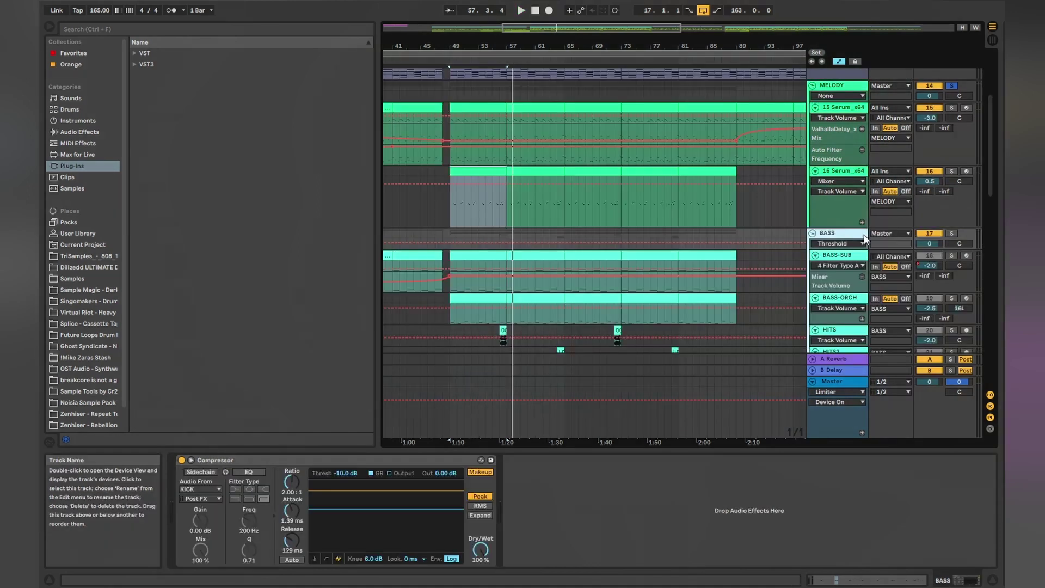
pyautogui.scroll(-3, 872, 210)
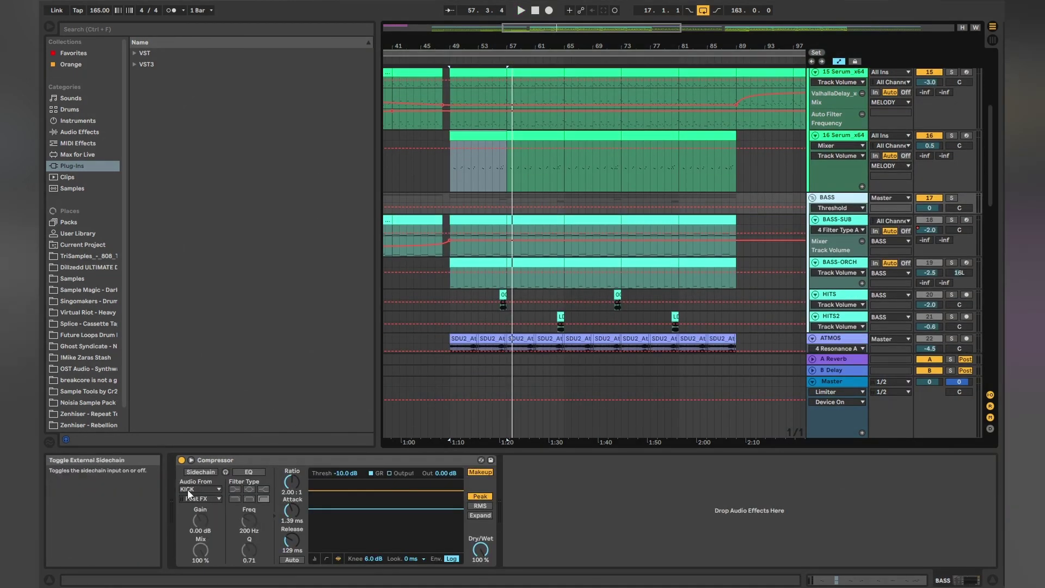
# - Look at the BASS-SUB and BASS-ORCH tracks and solo BASS-SUB
pyautogui.click(838, 220)
pyautogui.click(839, 261)
pyautogui.click(841, 220)
pyautogui.press('s')
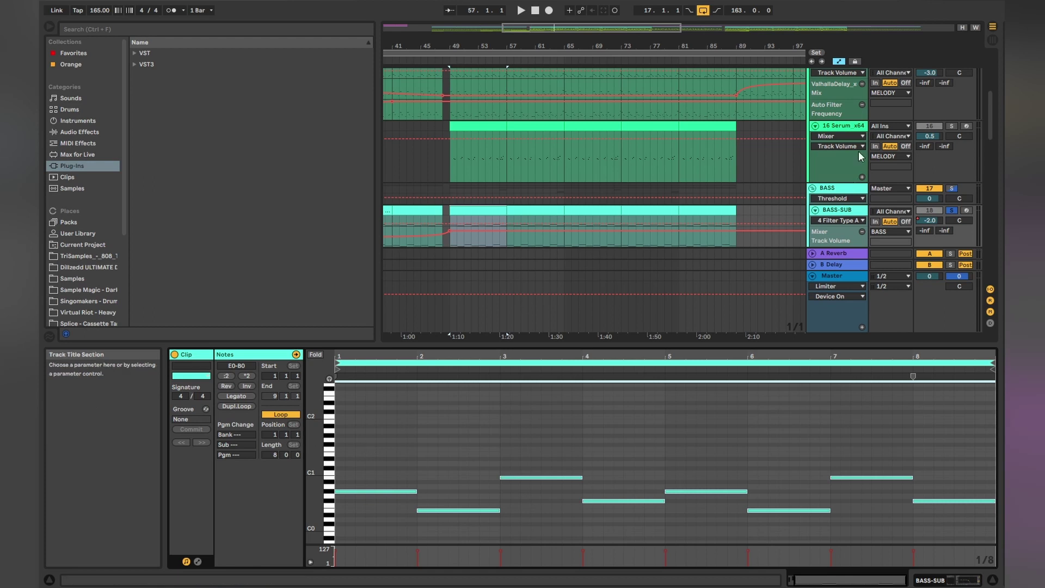
# - Open the BASS-ORCH clip at bar 49 and play part of it back
pyautogui.scroll(-2, 847, 200)
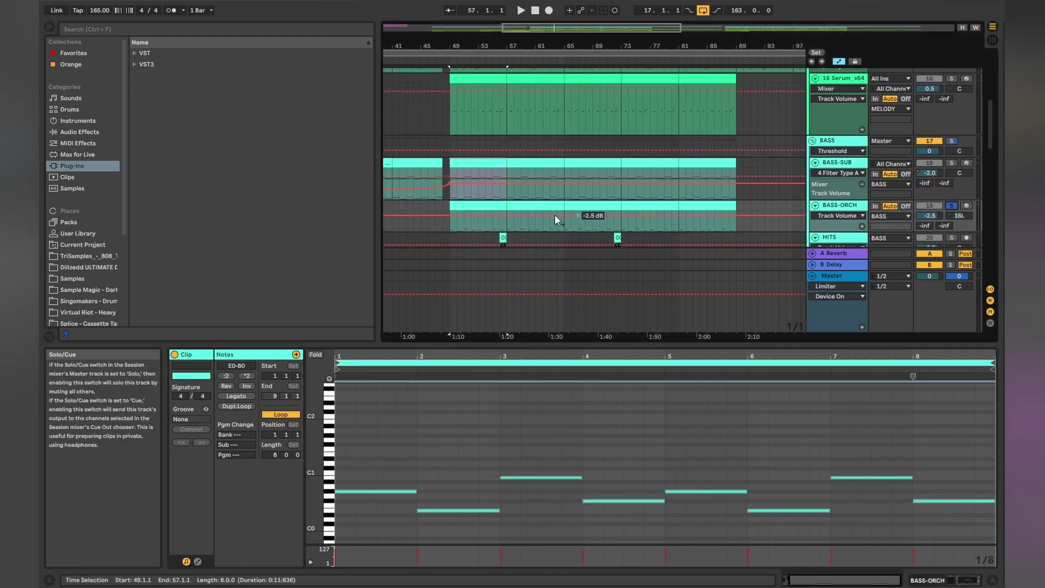
pyautogui.click(554, 215)
pyautogui.press('space')
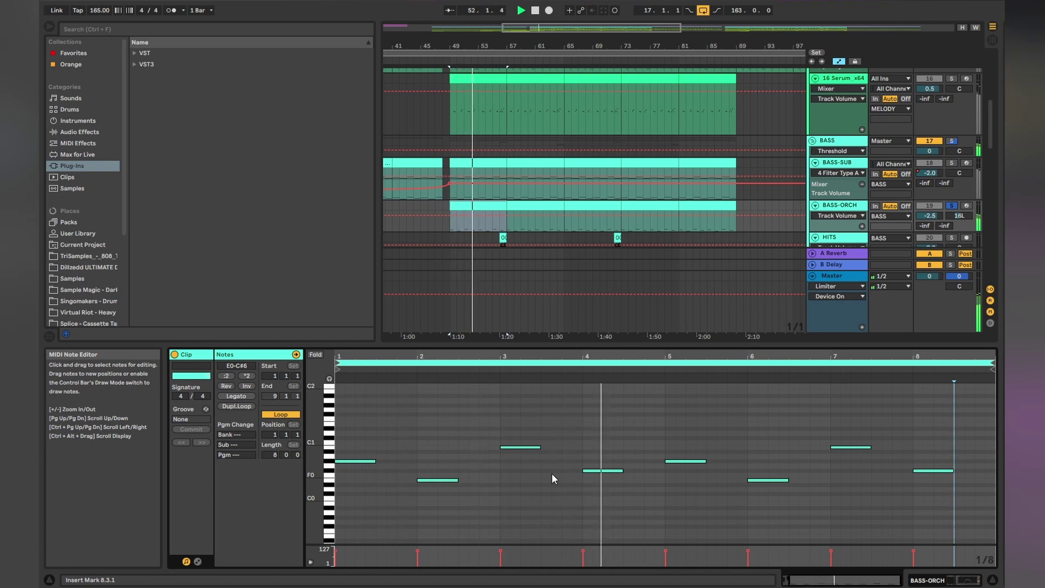
pyautogui.press('space')
# - Show the BASS-ORCH device chain and open its BBC Symphony Orchestra instrument, moving the window fully into view
pyautogui.click(931, 580)
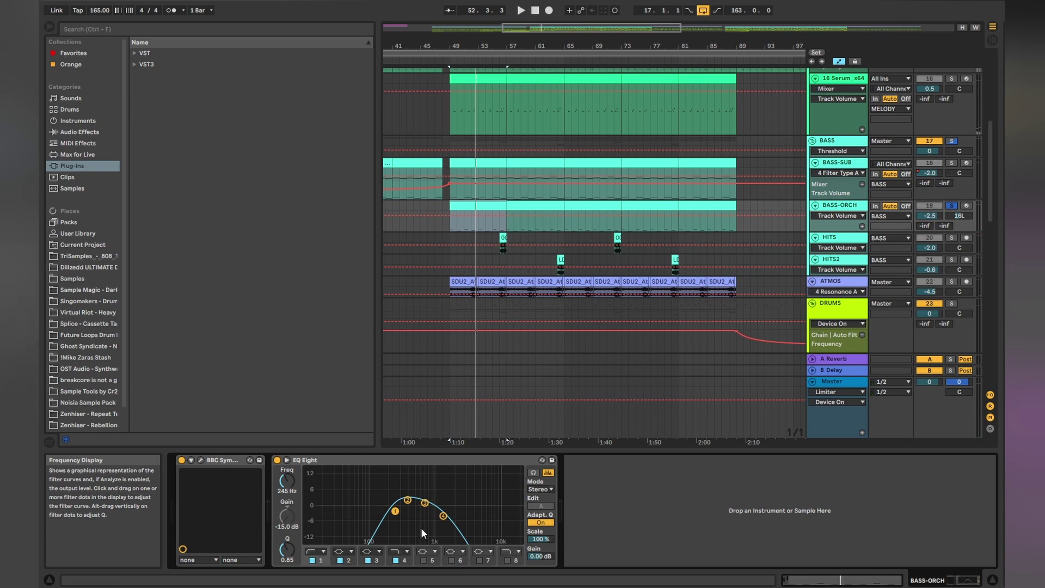
pyautogui.click(200, 460)
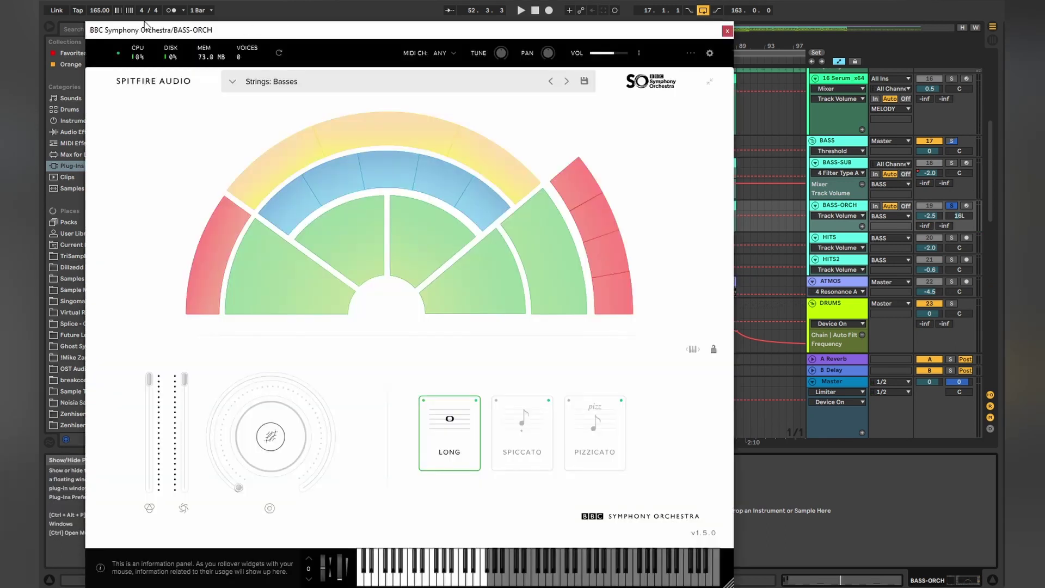
pyautogui.moveTo(426, 37); pyautogui.dragTo(425, 16)
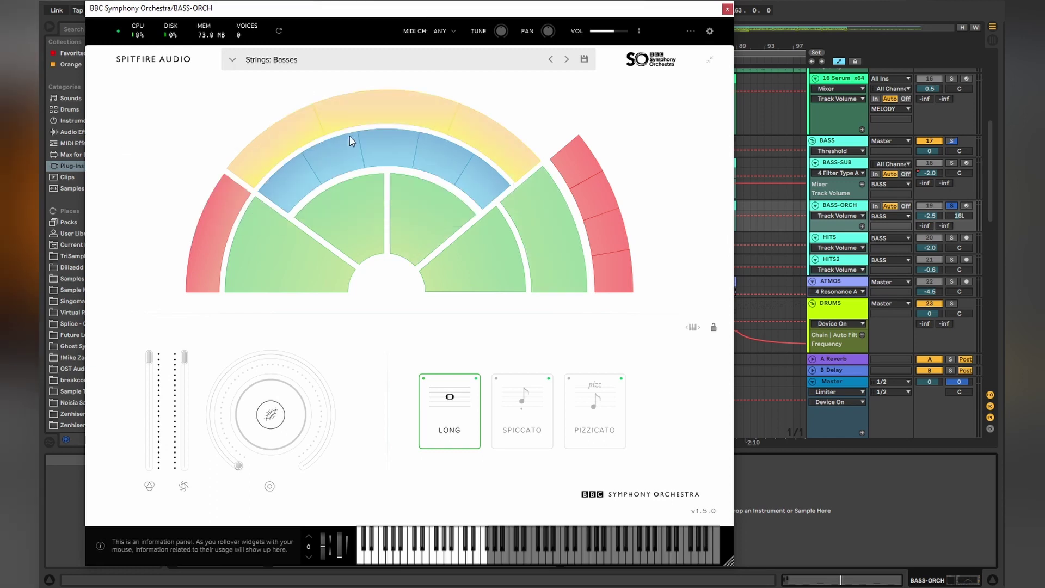
# - Close the orchestra instrument window, solo HITS and HITS2 in turn, and play their hit samples at bars 56 and 64
pyautogui.click(727, 9)
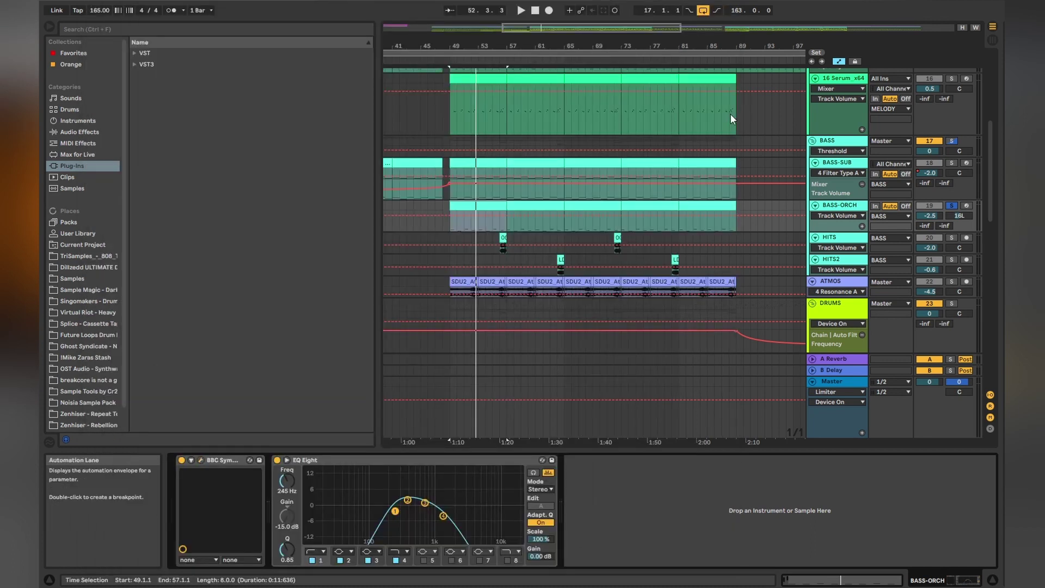
pyautogui.click(952, 238)
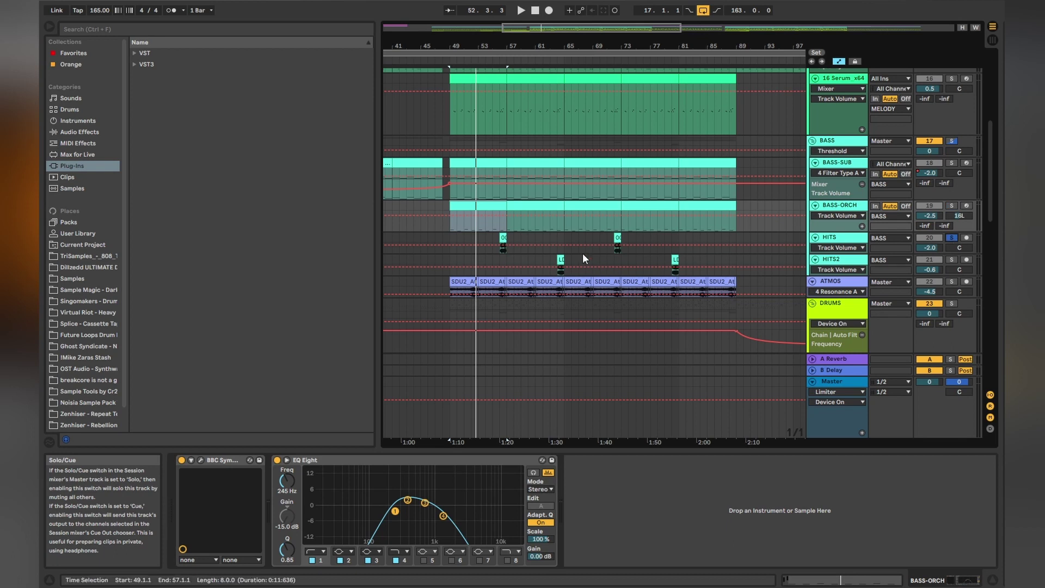
pyautogui.click(503, 237)
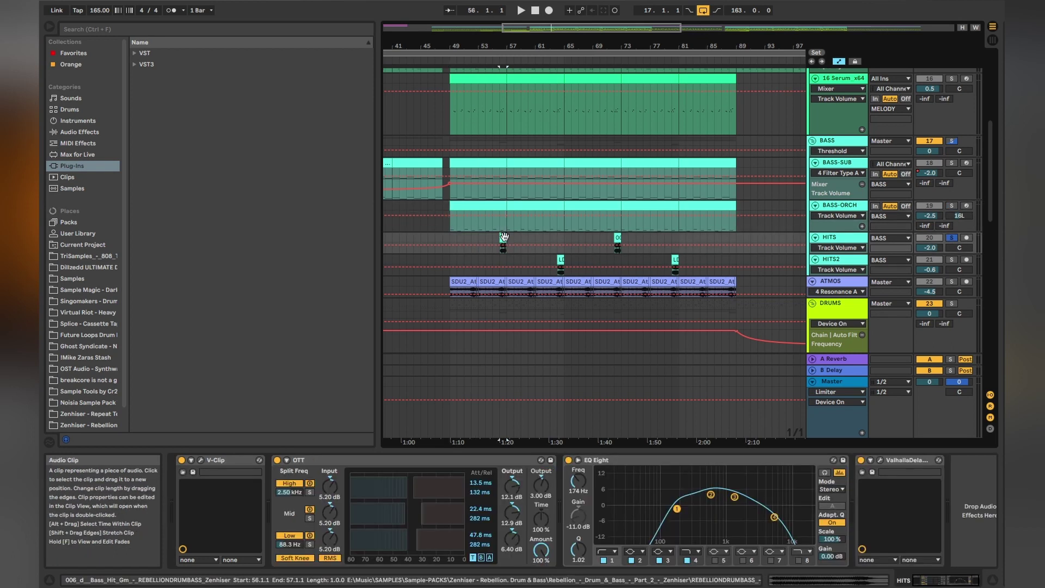
pyautogui.press('space')
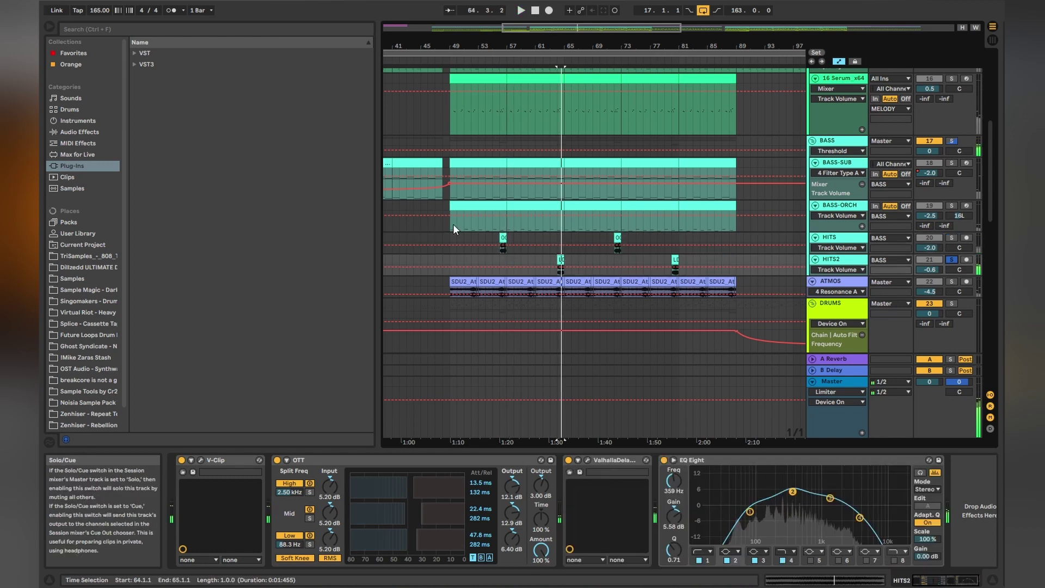
pyautogui.press('space')
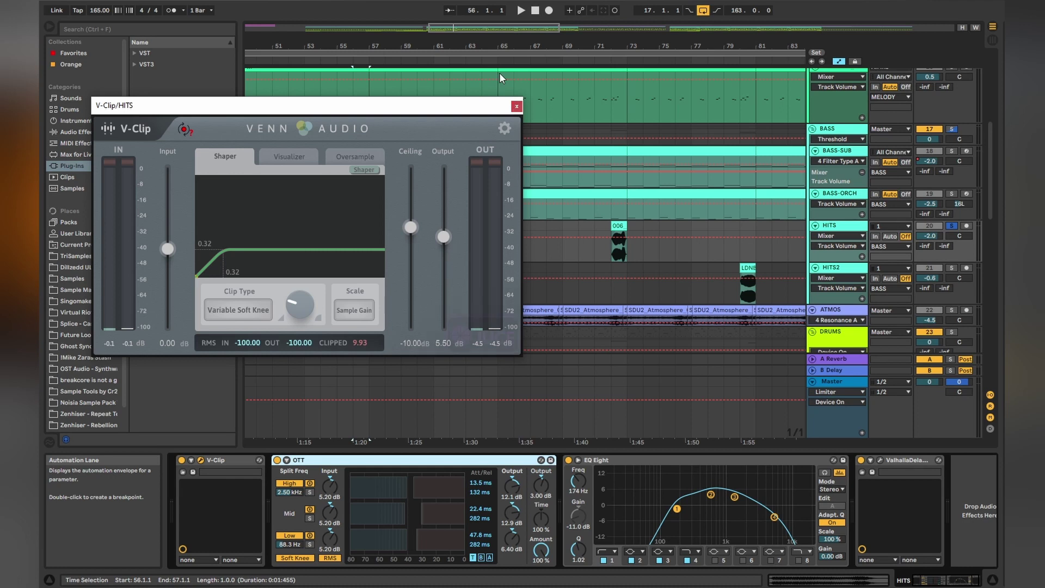
# - Close the V-Clip window on the HITS track, view its ValhallaDelay settings and close that window
pyautogui.click(516, 108)
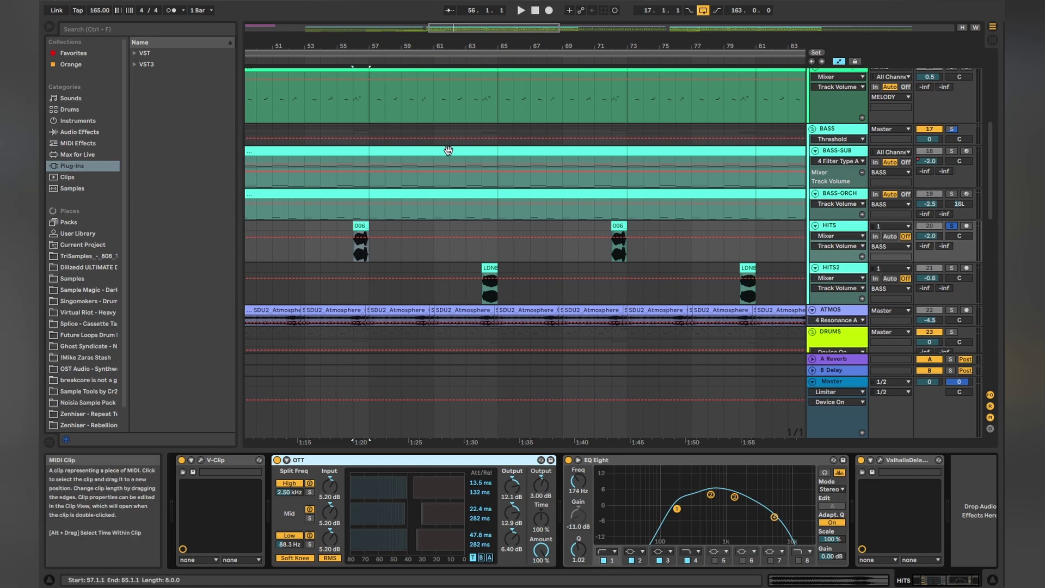
pyautogui.click(880, 461)
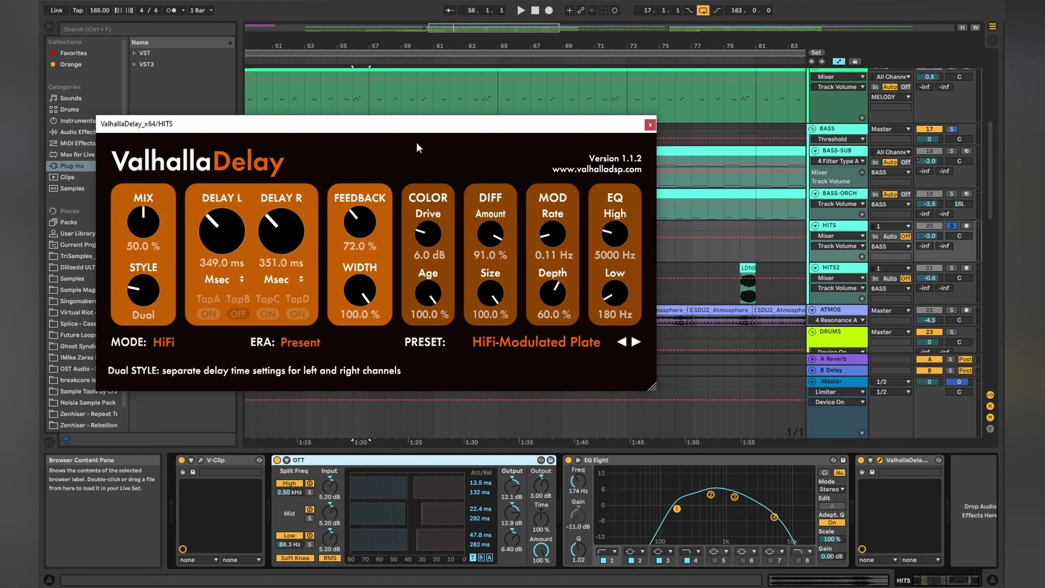
pyautogui.click(650, 125)
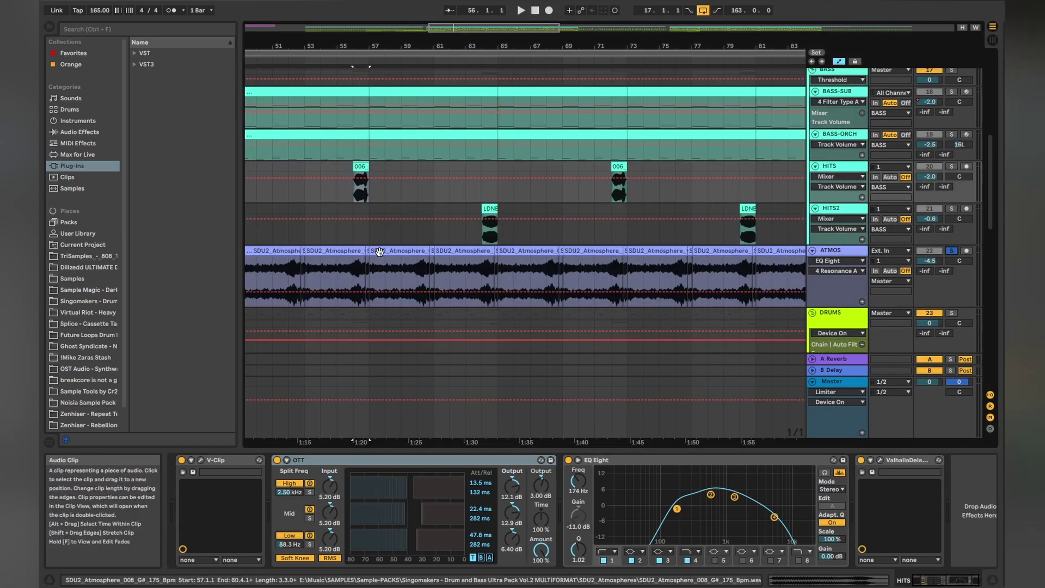
# - Play the soloed ATMOS loop and look at the filter curve in its EQ Eight
pyautogui.press('space')
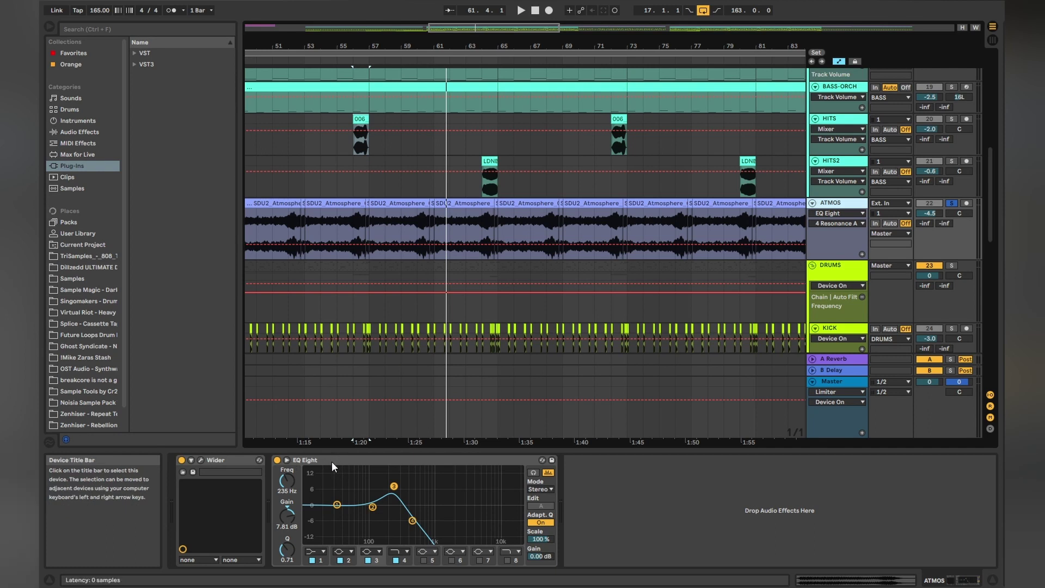
pyautogui.moveTo(412, 520)
pyautogui.mouseDown()
pyautogui.moveTo(471, 518)
pyautogui.moveTo(426, 523)
pyautogui.mouseUp()
pyautogui.press('space')
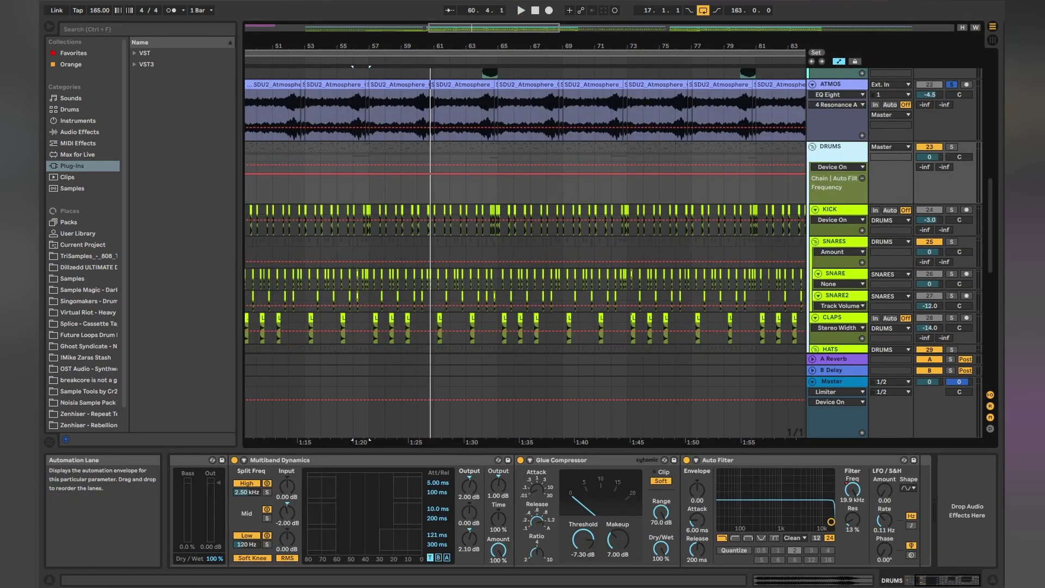
# - Show the start of the DRUMS group's effect chain, and play the KICK track in solo from bar 56
pyautogui.click(919, 580)
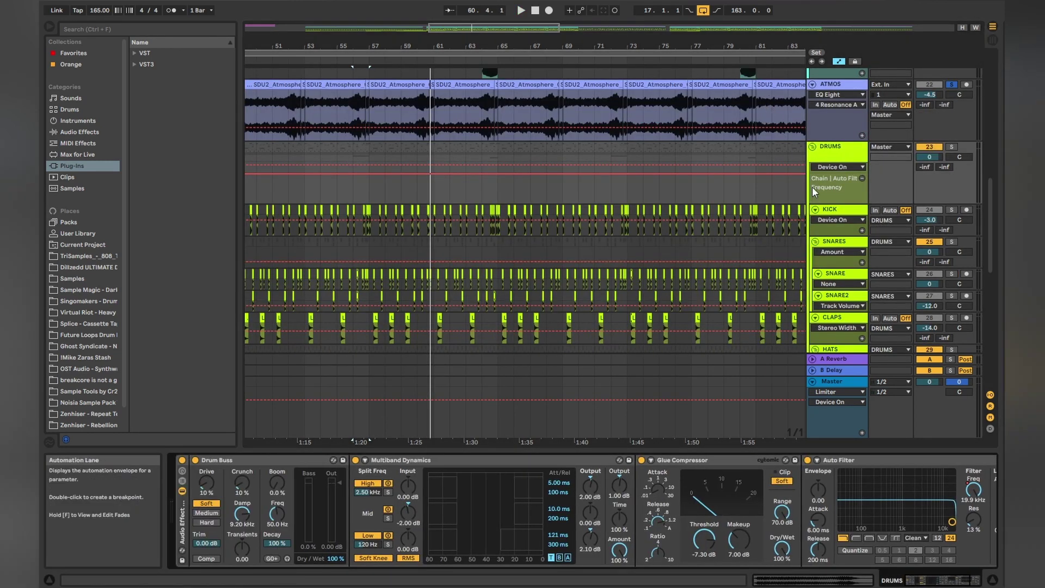
pyautogui.scroll(-3, 825, 187)
pyautogui.click(829, 178)
pyautogui.moveTo(465, 31); pyautogui.dragTo(450, 32)
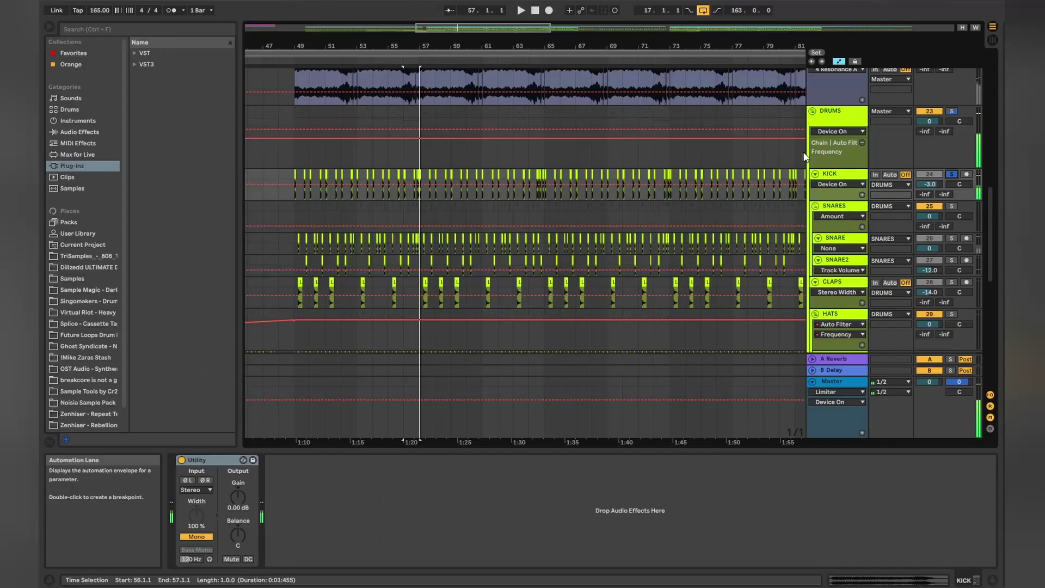
pyautogui.press('space')
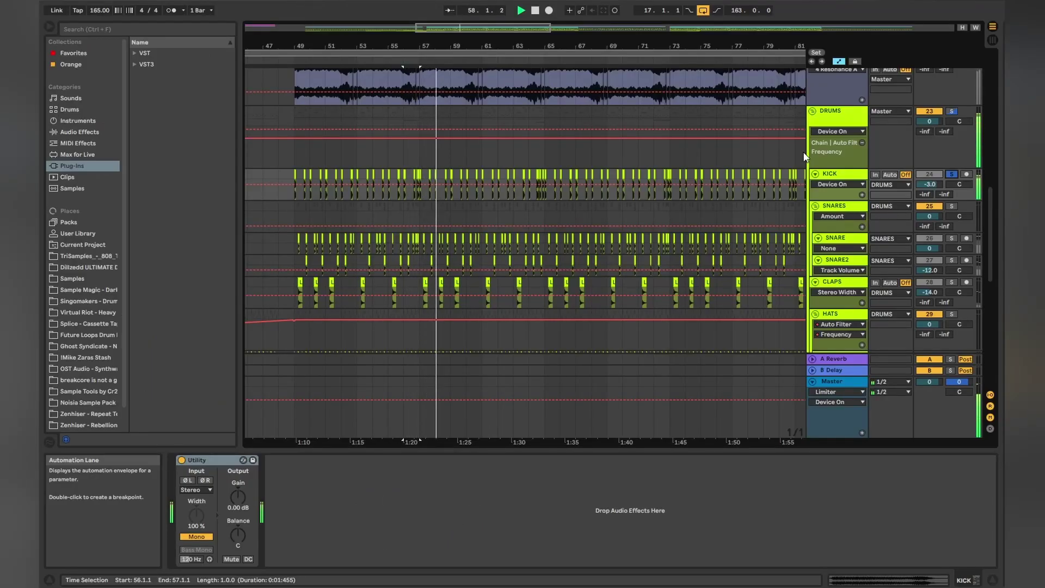
# - Look closely at the snare clips around bar 49, solo the SNARES group and play it from bar 49
pyautogui.scroll(-3, 802, 151)
pyautogui.click(848, 161)
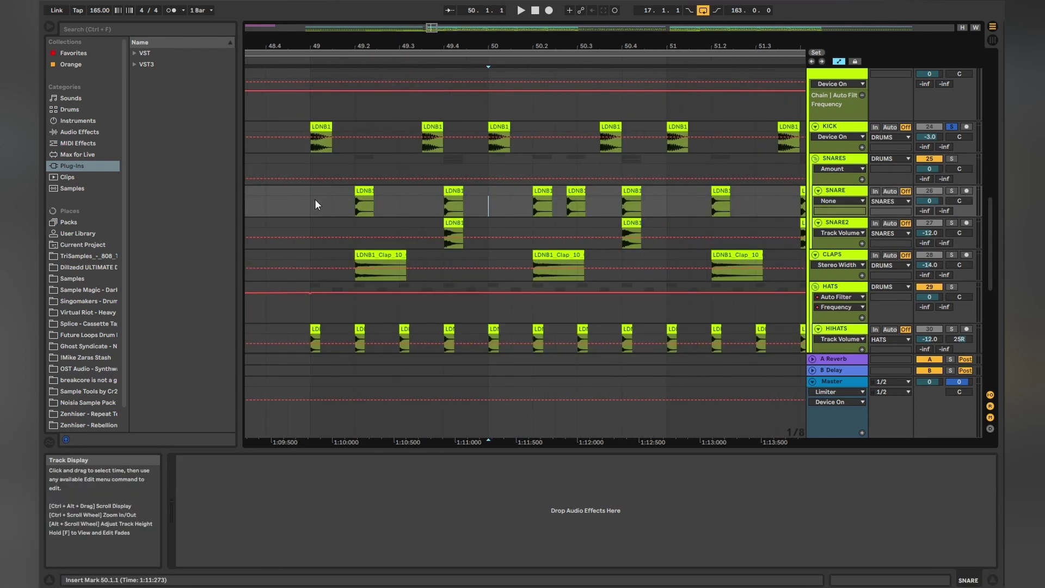
pyautogui.click(454, 191)
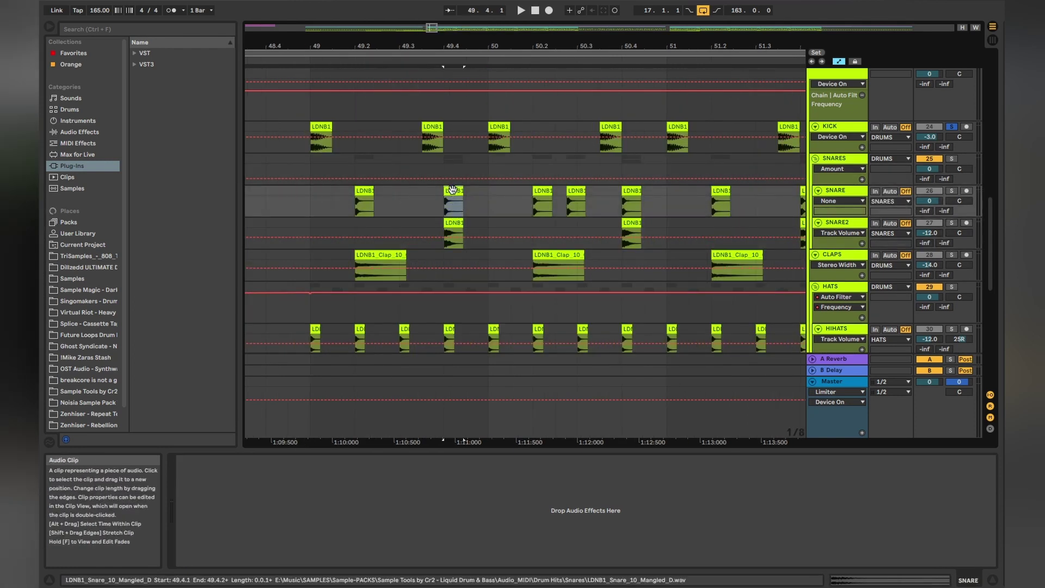
pyautogui.click(344, 203)
pyautogui.press('space')
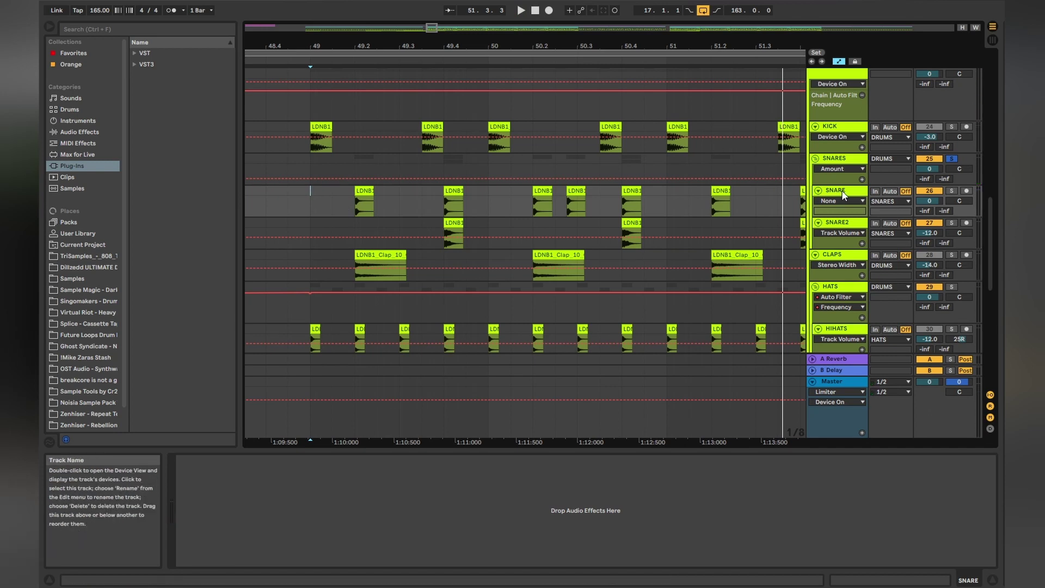
# - Show the SNARES group's device chain, view the Wider plug-in's settings and close its window
pyautogui.click(840, 161)
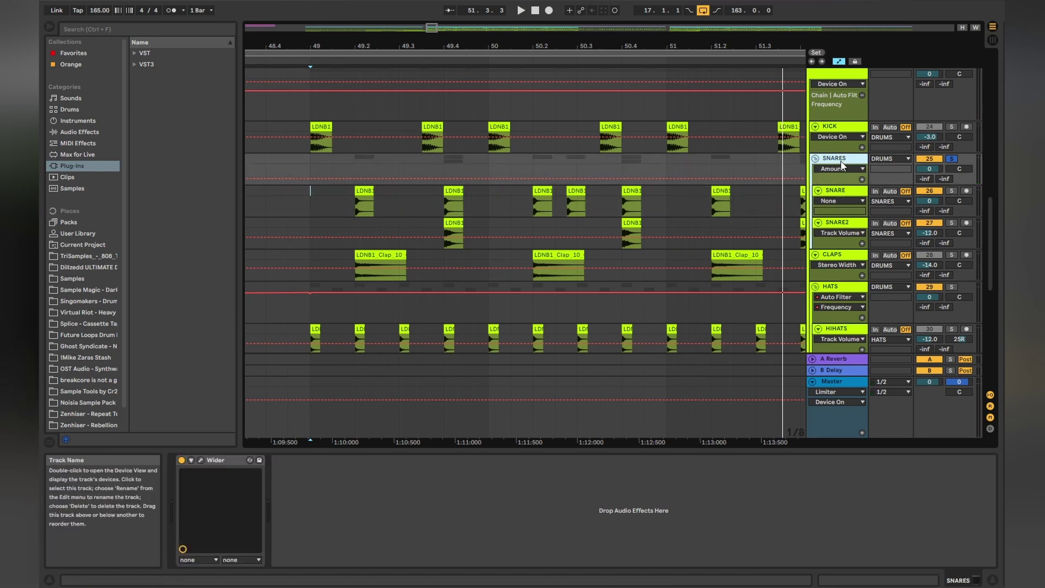
pyautogui.click(200, 460)
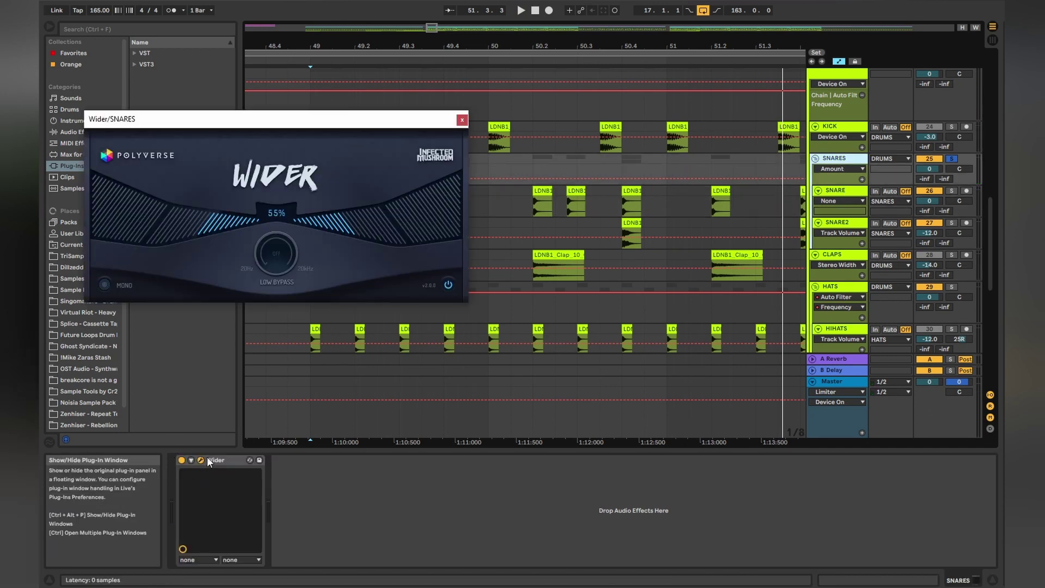
pyautogui.click(462, 120)
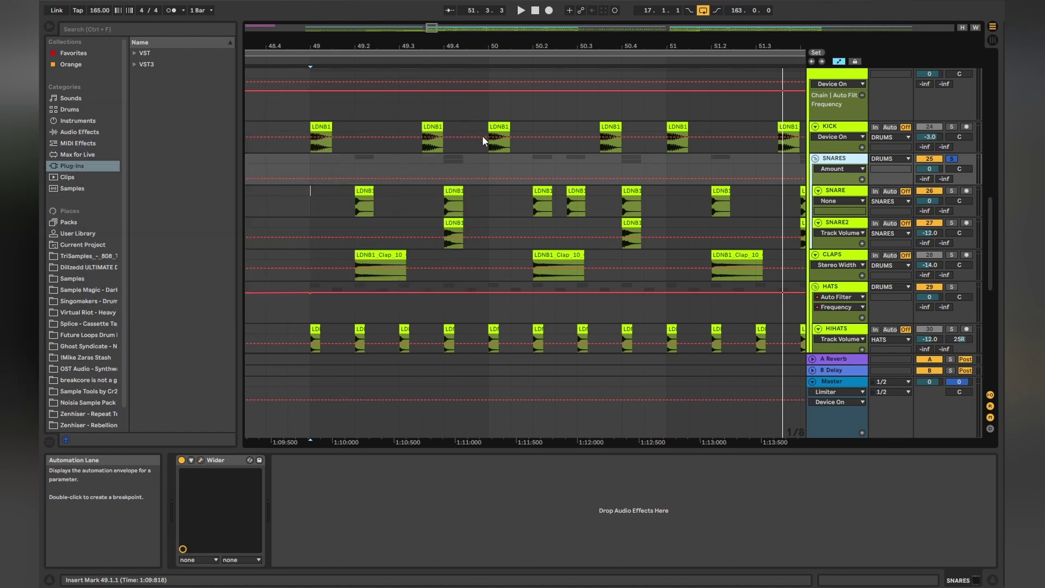
# - Play the CLAPS track in solo from 49.2, and compare its Utility width setting with the SNARES group's device
pyautogui.click(369, 253)
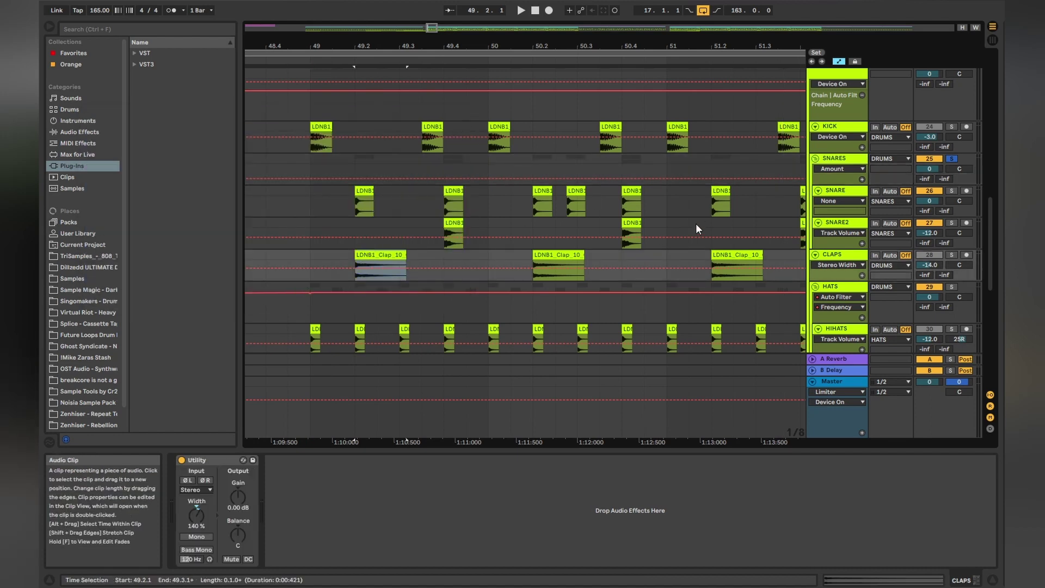
pyautogui.click(951, 254)
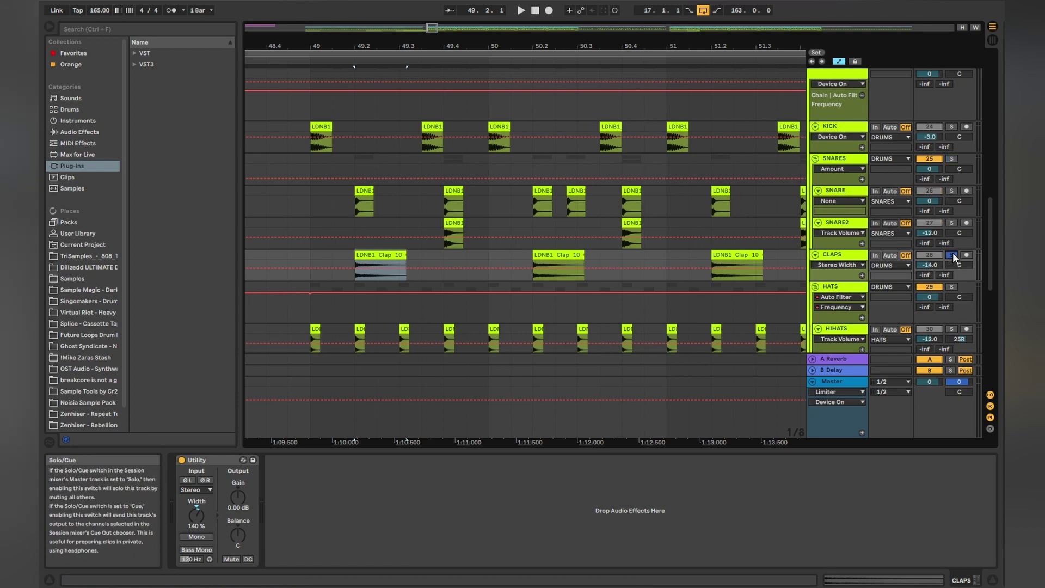
pyautogui.press('space')
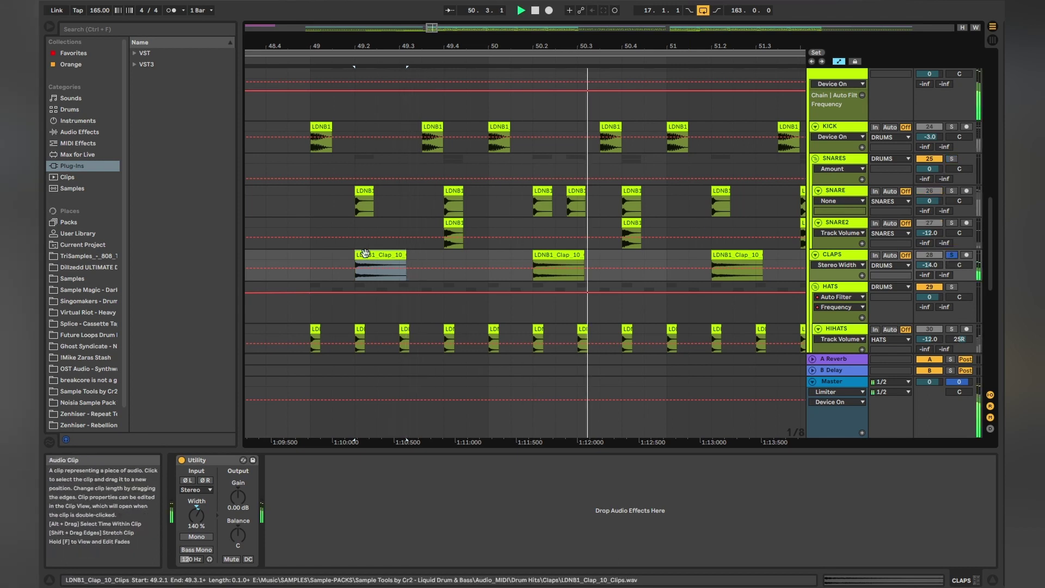
pyautogui.press('space')
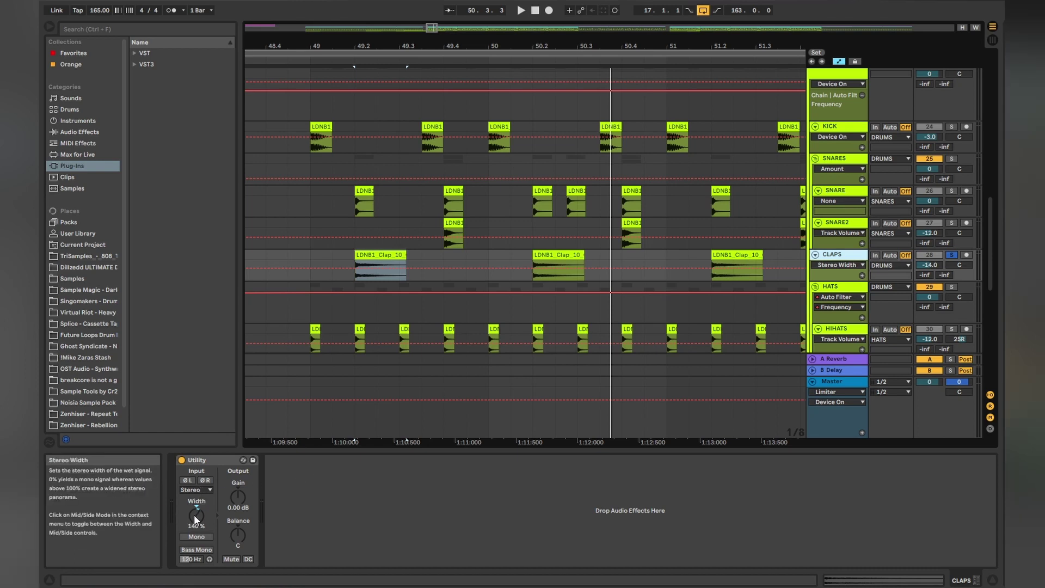
pyautogui.click(839, 163)
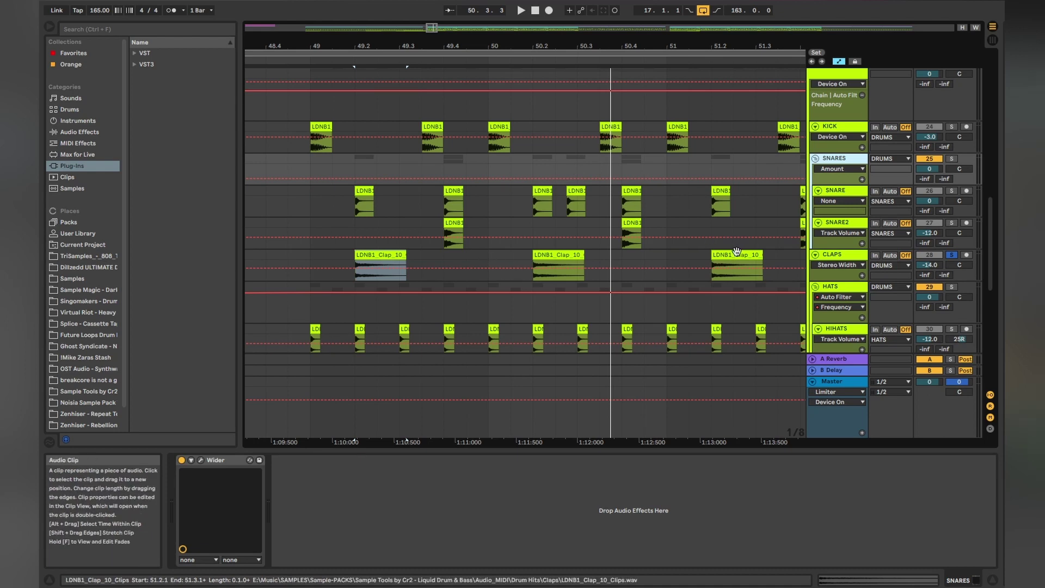
# - Show the HATS group's Auto Filter, and play the group in solo from 49.2
pyautogui.scroll(-1, 844, 248)
pyautogui.click(844, 248)
pyautogui.scroll(-1, 844, 247)
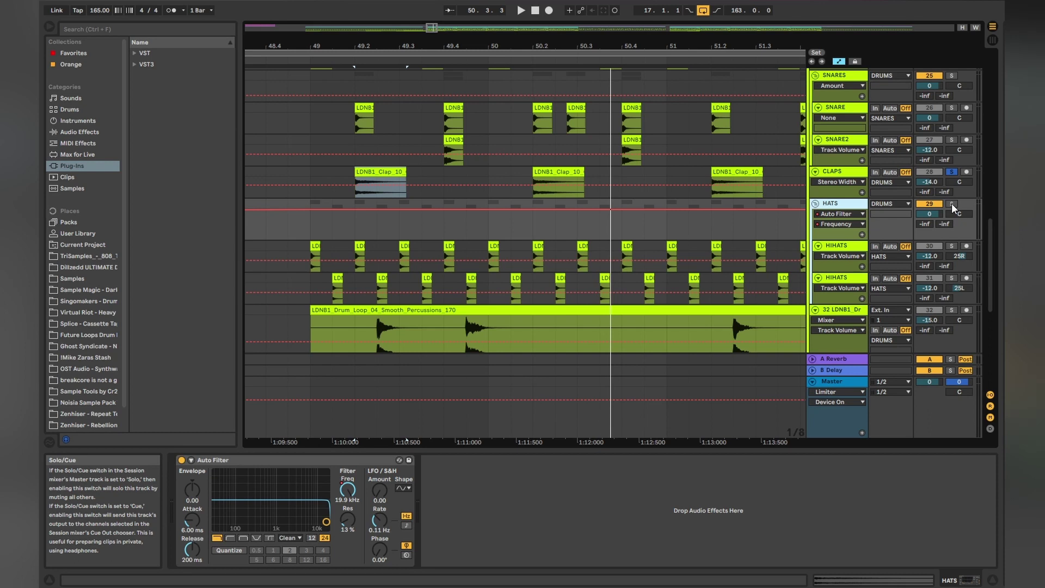
pyautogui.click(951, 205)
pyautogui.press('space')
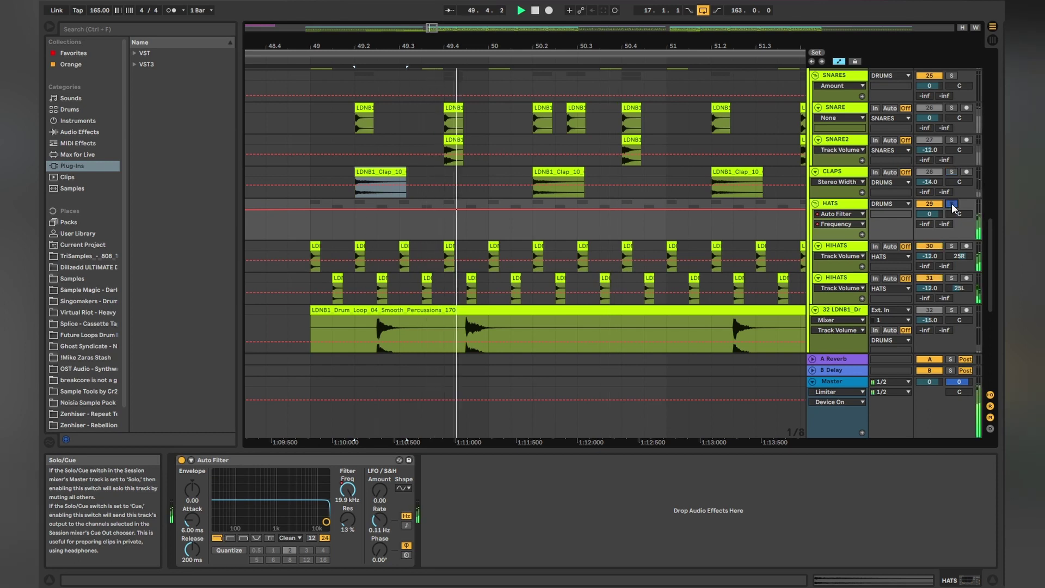
pyautogui.press('space')
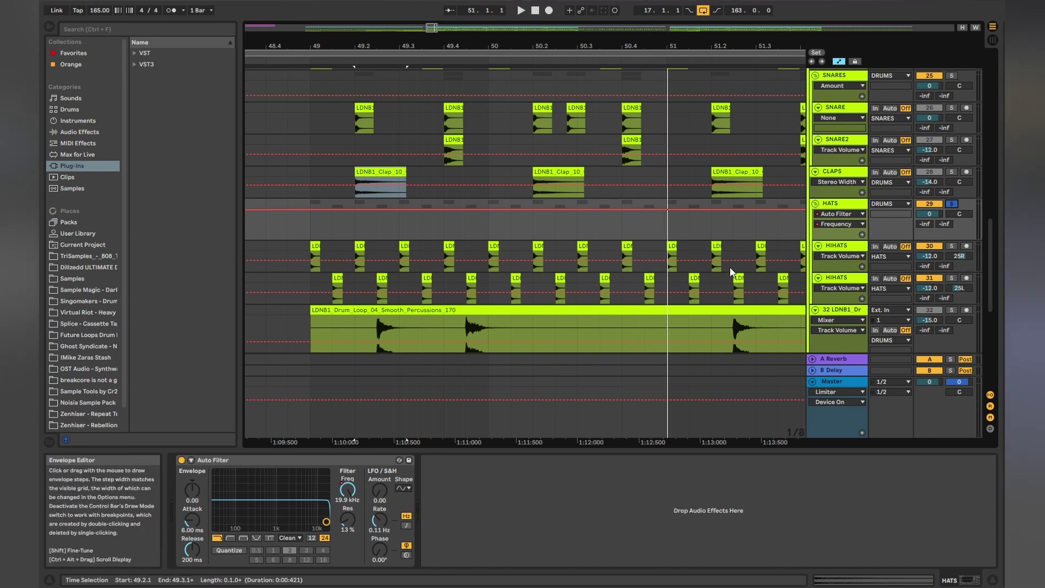
# - Play the Smooth Percussions loop and the Flower Top loop in solo, one after the other
pyautogui.scroll(-5, 731, 272)
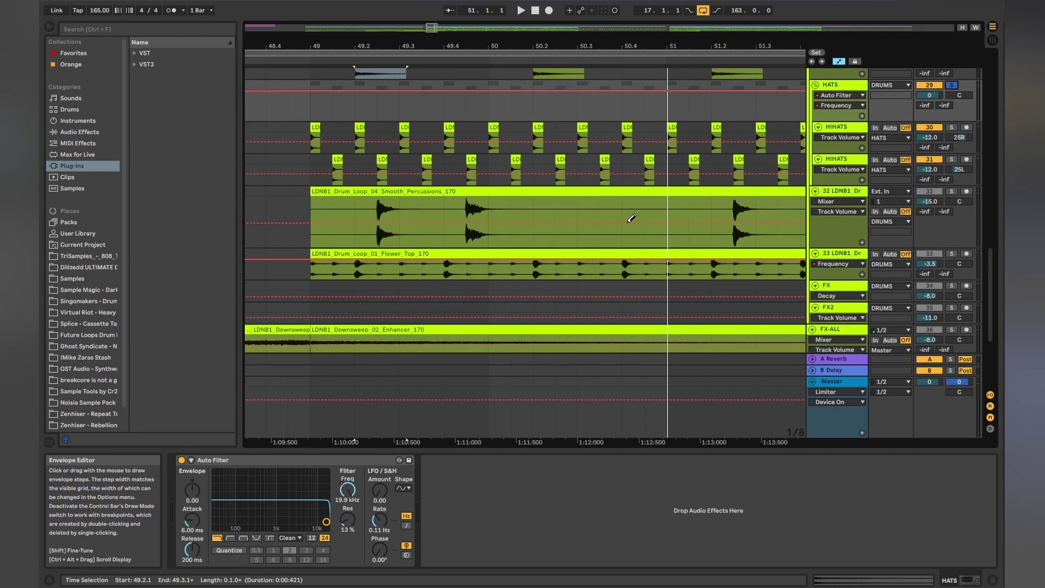
pyautogui.press('space')
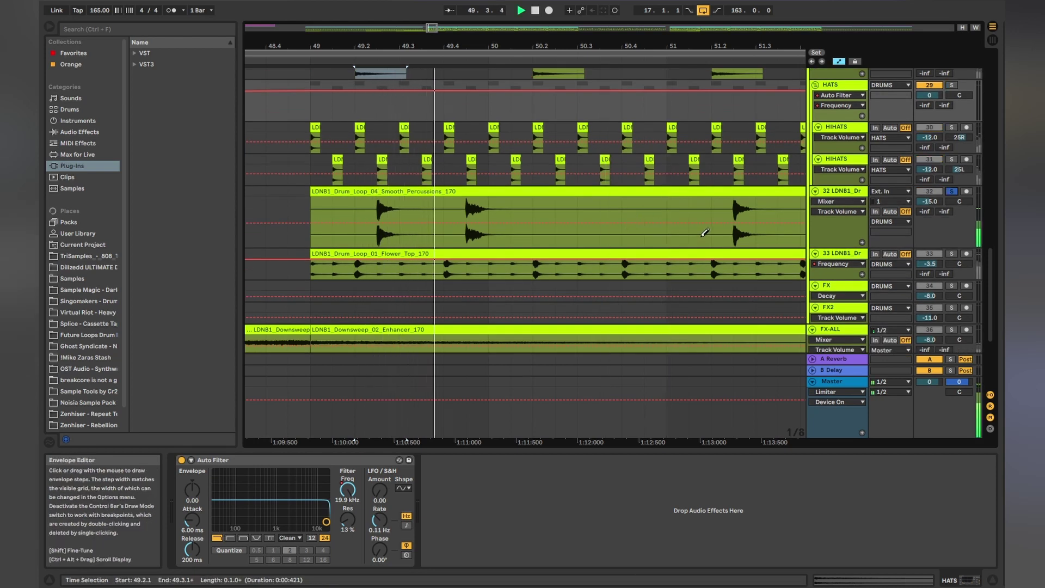
pyautogui.press('space')
pyautogui.click(951, 253)
pyautogui.press('space')
# - Play the Distorted Ride clip at bar 56 on FX and the soloed Field Recording clip at bar 33 on FX-ALL
pyautogui.scroll(4, 587, 262)
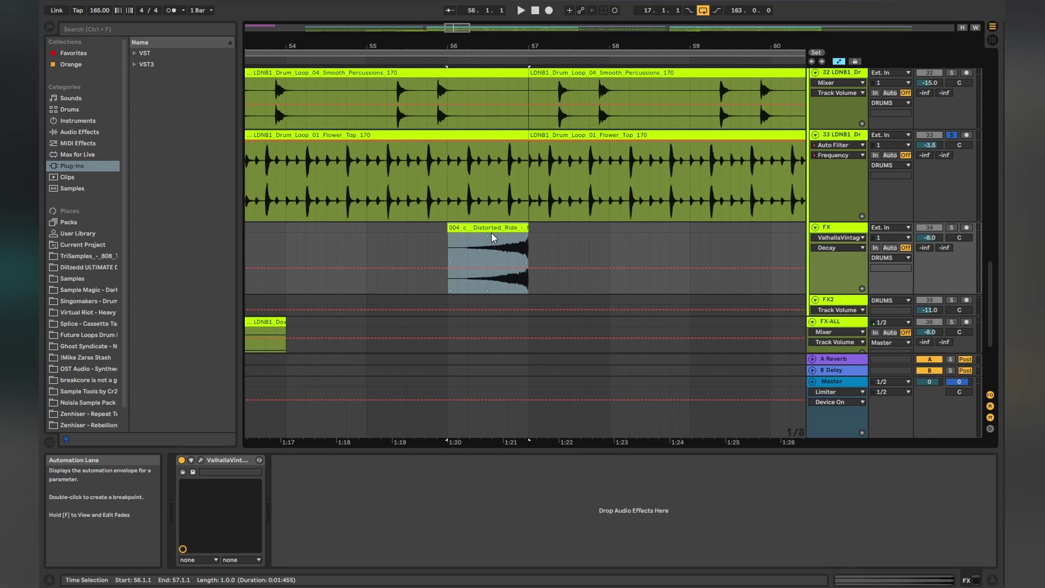
pyautogui.press('space')
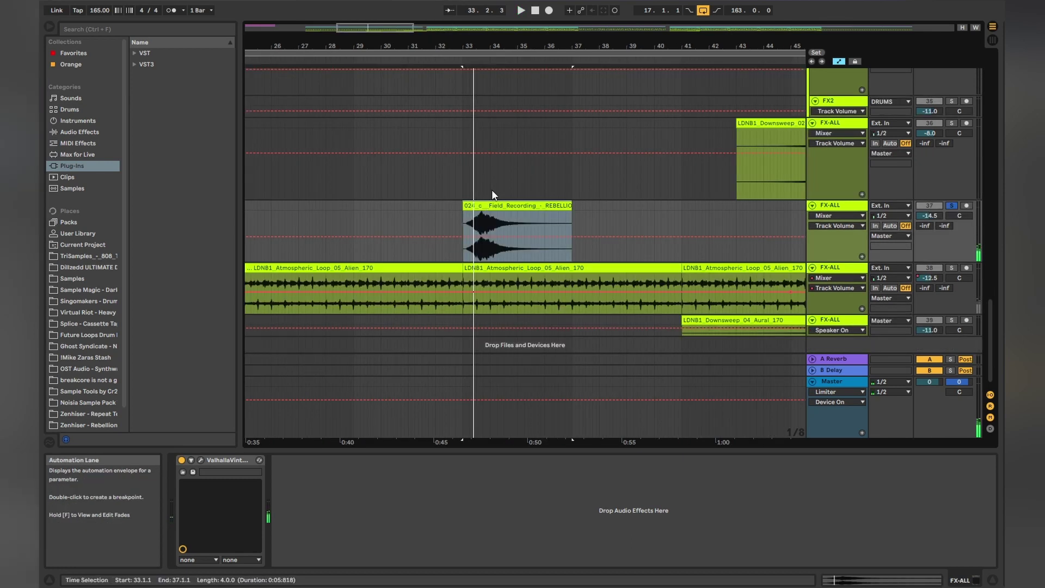
pyautogui.press('space')
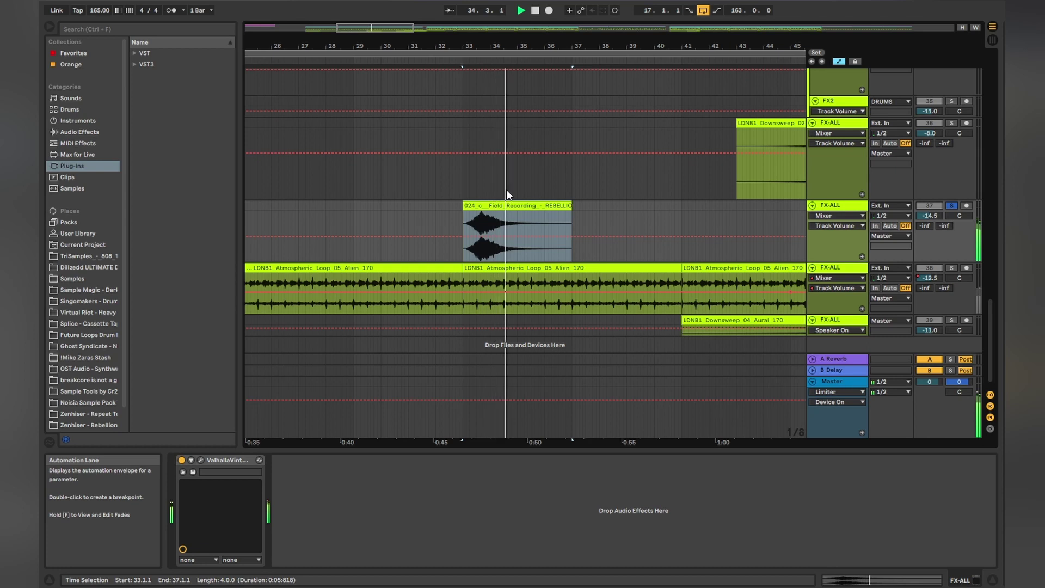
# - Return to the DRUMS group's effect chain and examine the Drum Buss and Multiband Dynamics settings
pyautogui.scroll(-1, 638, 210)
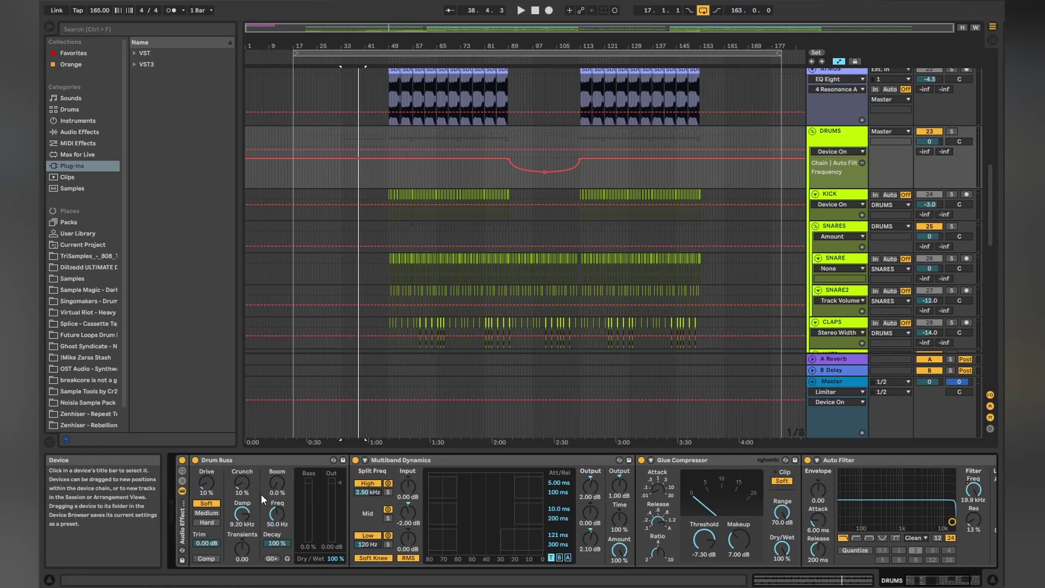
pyautogui.click(226, 460)
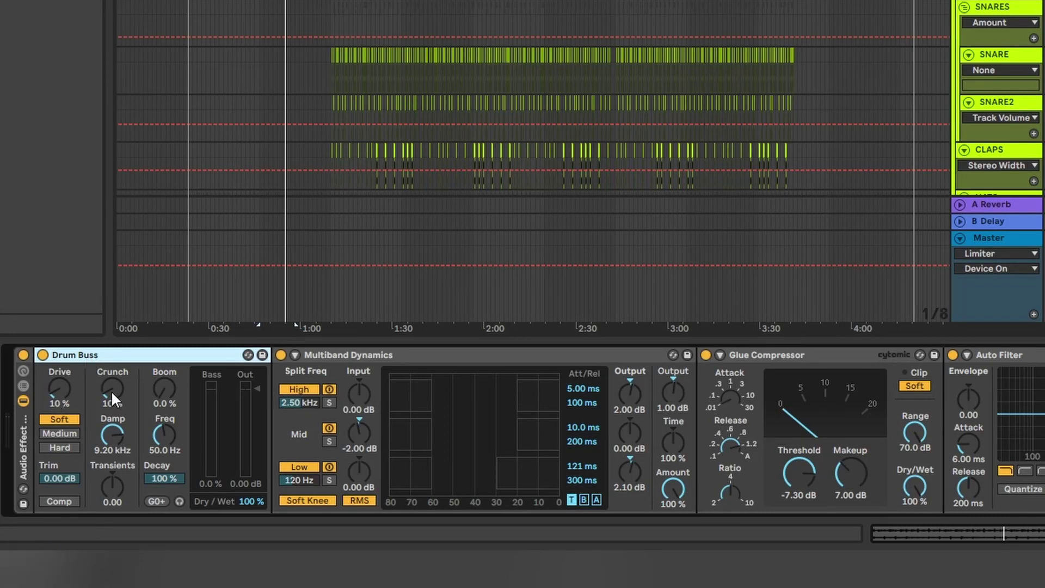
pyautogui.click(396, 354)
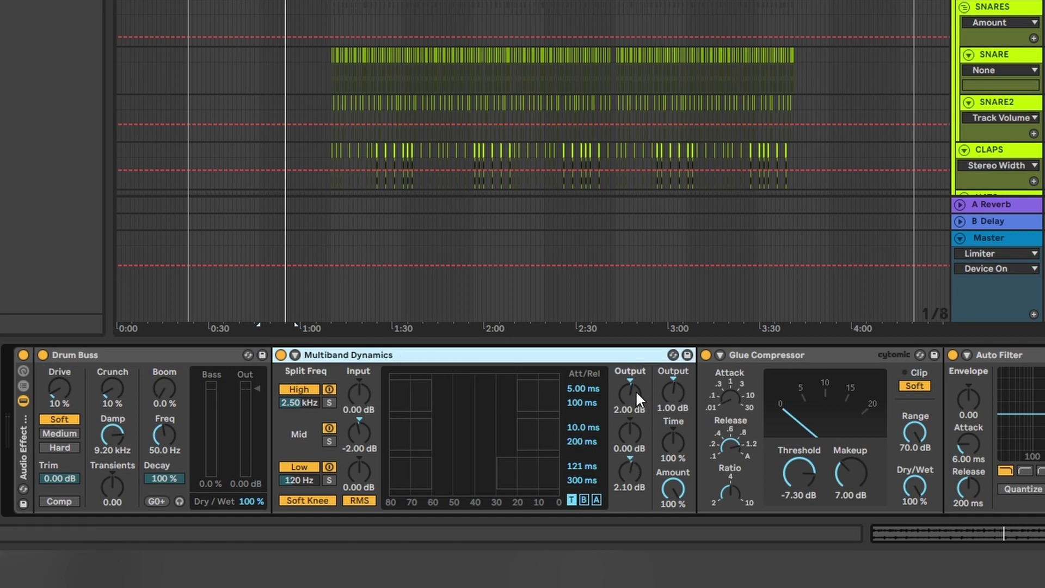
# - Examine the Glue Compressor and Auto Filter settings in the DRUMS group's effect chain
pyautogui.click(782, 357)
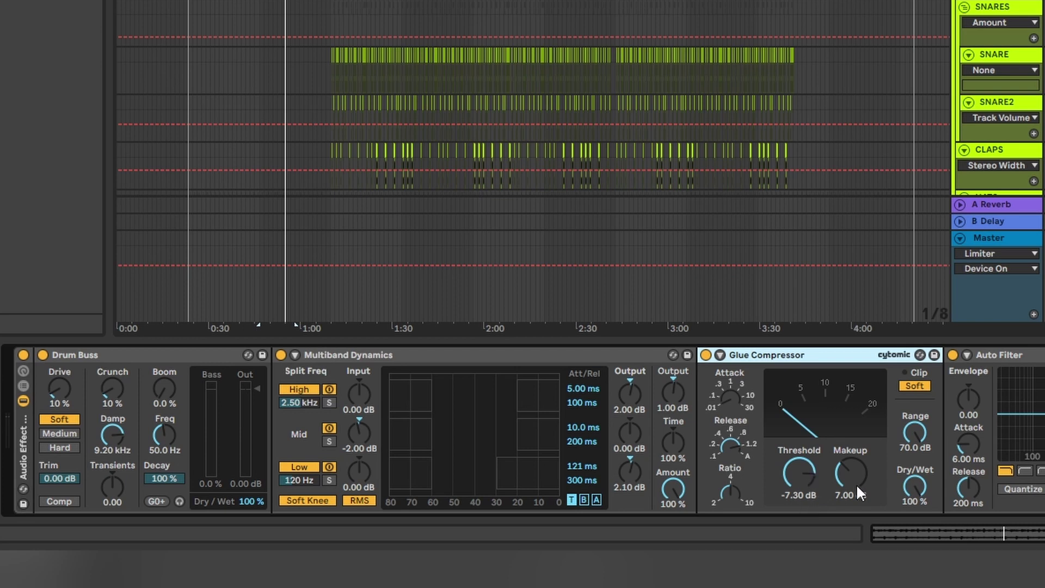
pyautogui.hscroll(3, 643, 363)
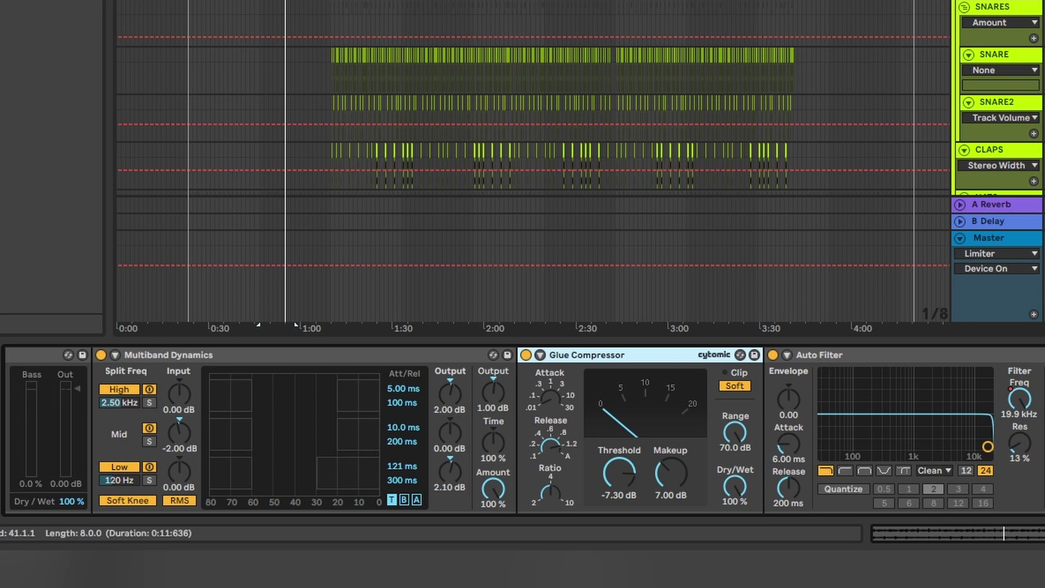
# - Show the Master track's effect chain, and examine the Gullfoss and soothe2 plug-in windows one after the other
pyautogui.scroll(-3, 668, 75)
pyautogui.scroll(2, 667, 75)
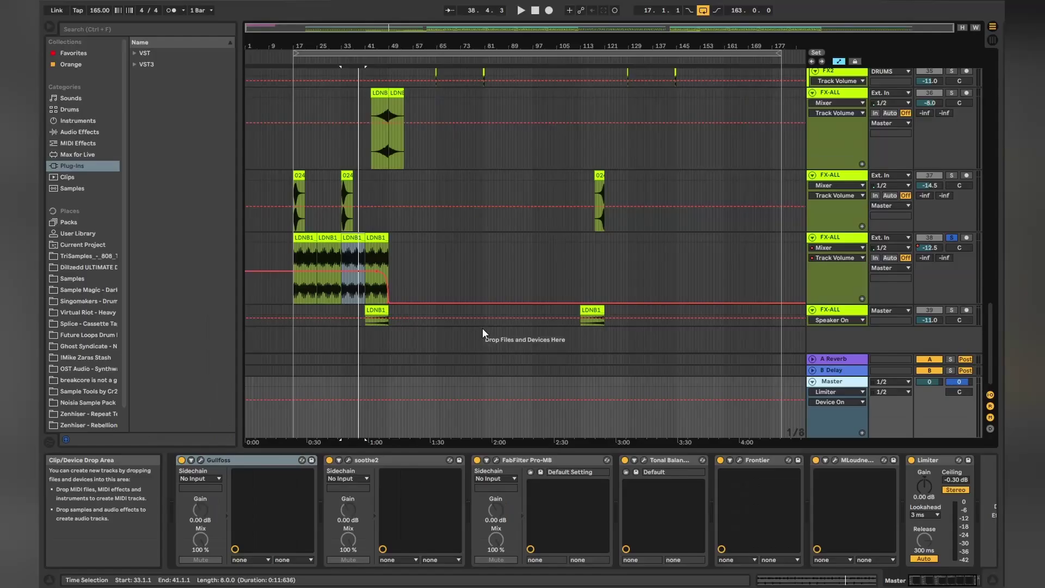
pyautogui.scroll(1, 480, 324)
pyautogui.scroll(-1, 479, 322)
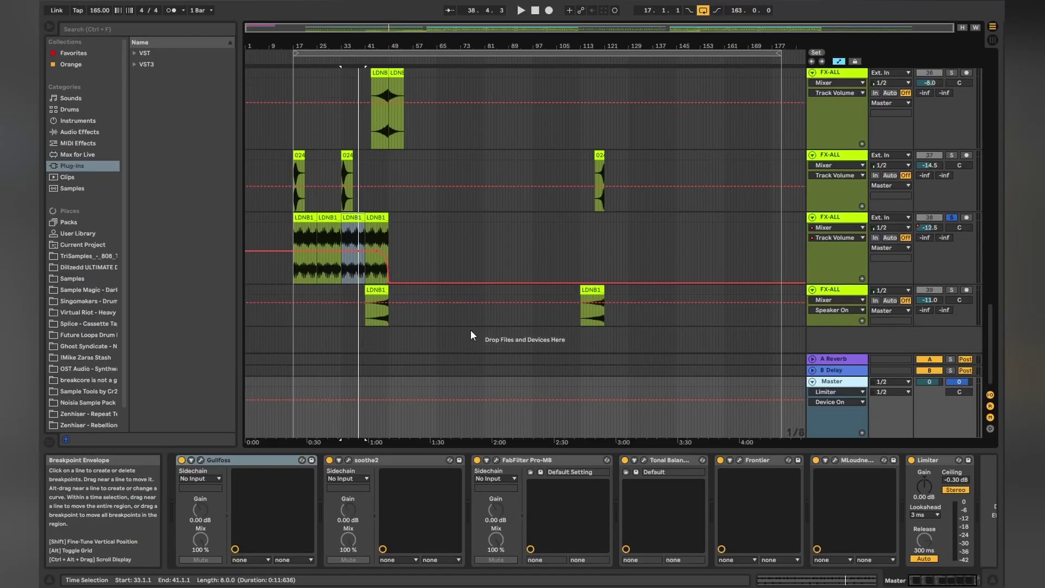
pyautogui.click(201, 460)
pyautogui.click(608, 59)
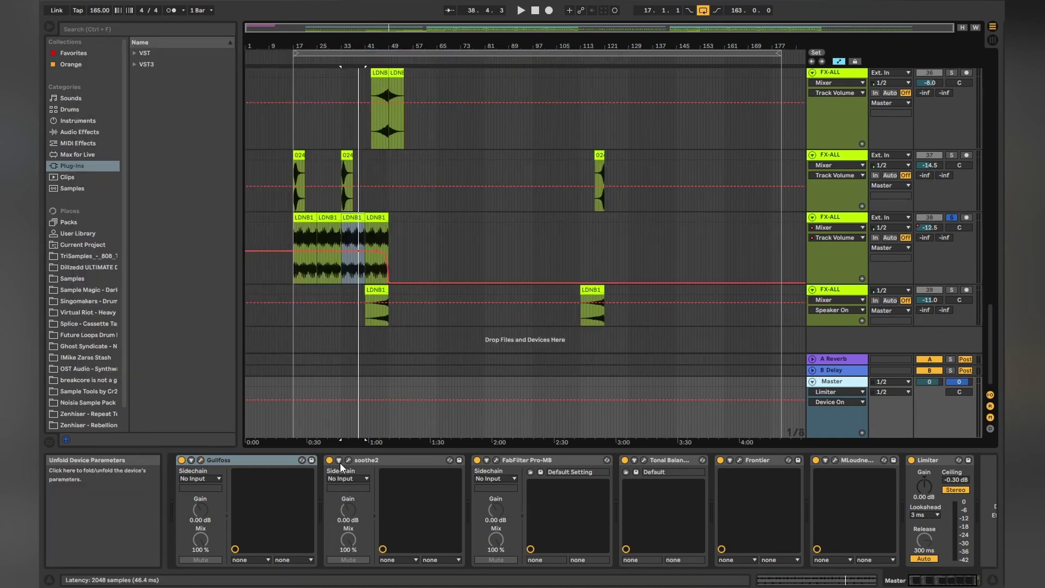
pyautogui.click(347, 460)
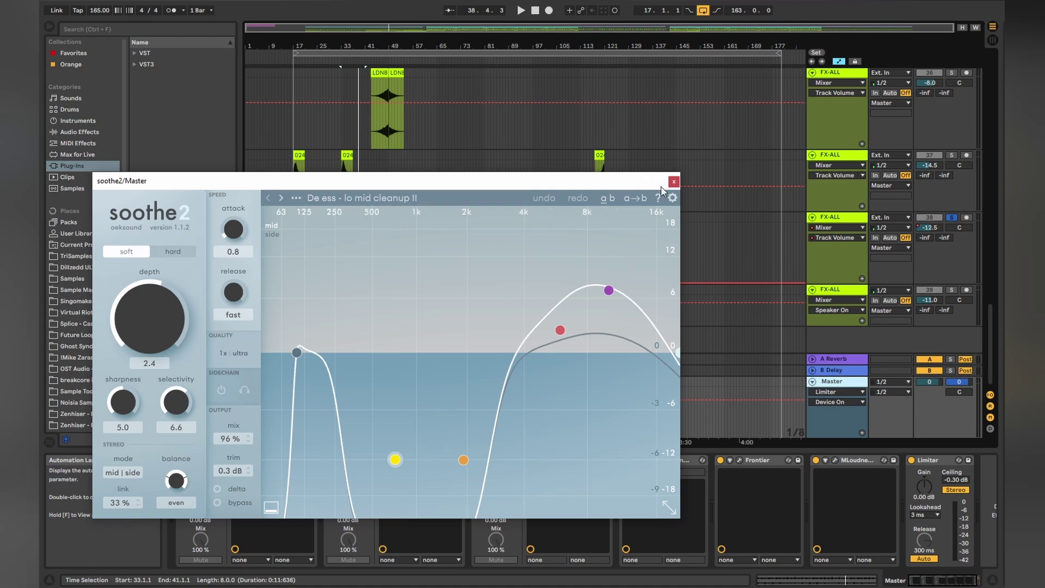
pyautogui.click(674, 181)
# - Examine FabFilter Pro-MB and the Frontier limiter's threshold and output level on the Master track
pyautogui.click(496, 460)
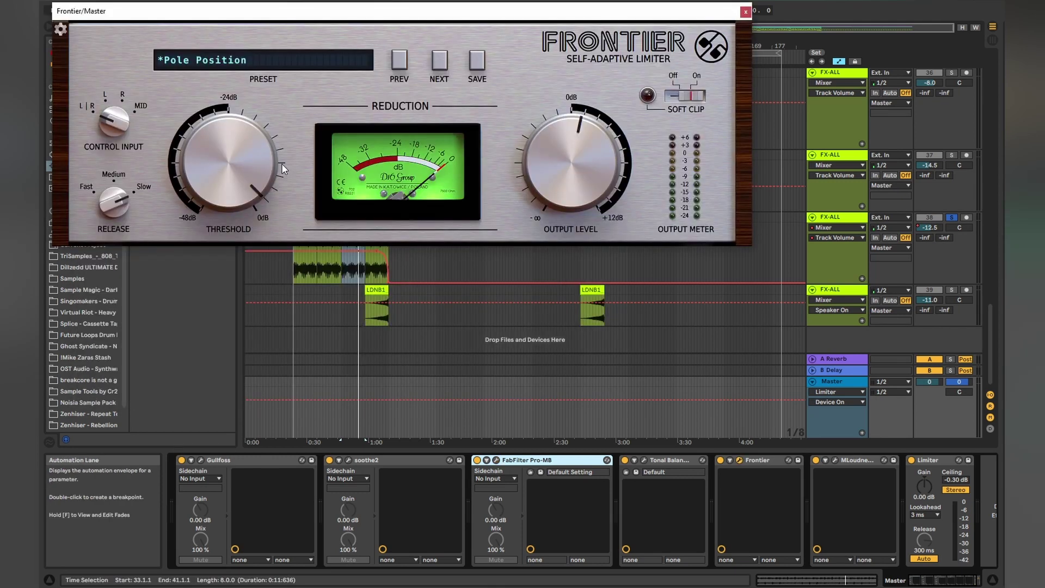
pyautogui.click(256, 187)
pyautogui.click(589, 136)
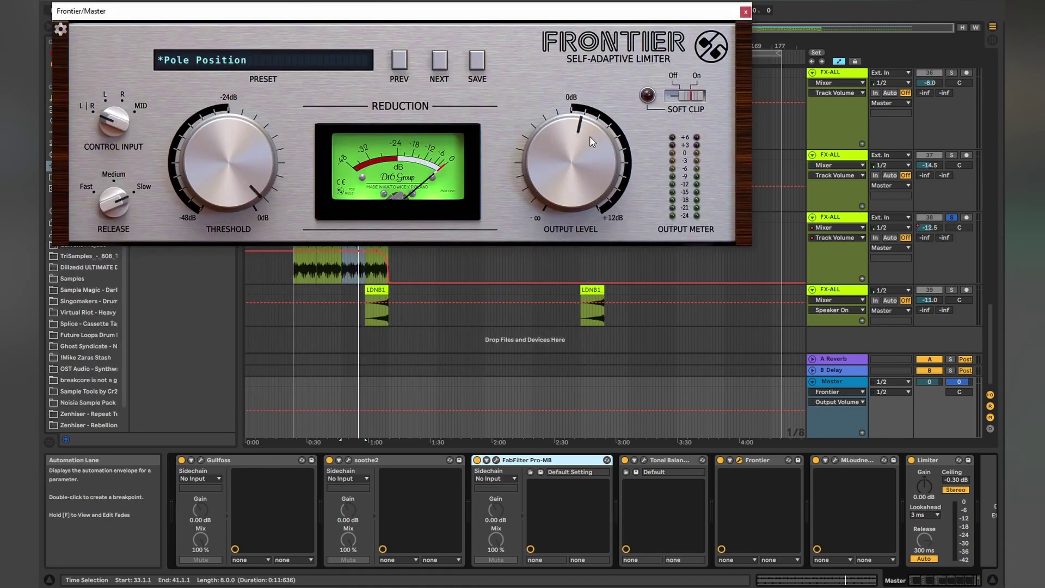